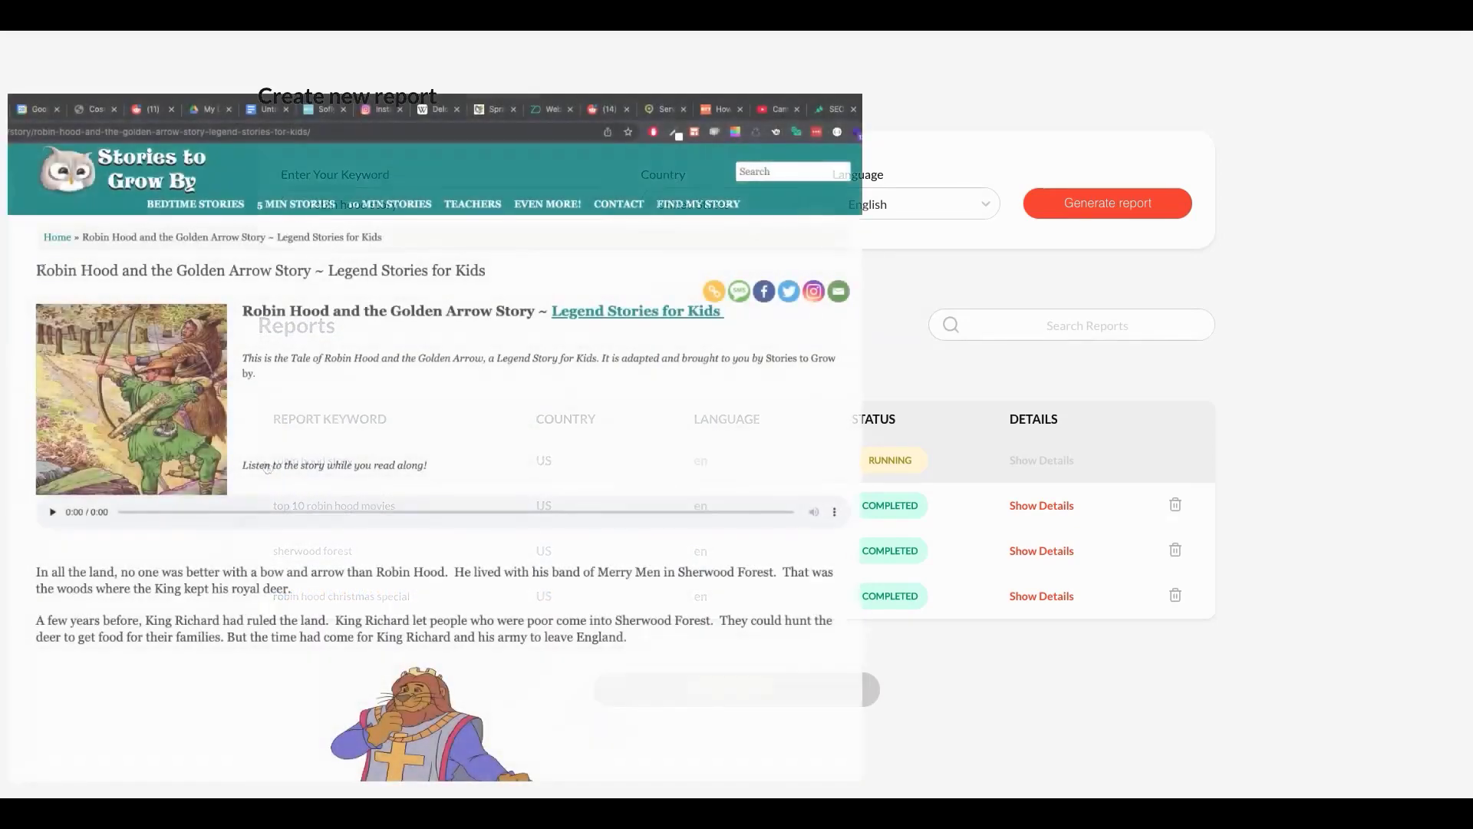
- Open the details of the "robin hood story" report and review the average word count and the word counts of the SERP results
left_click_drag(38, 268, 633, 653)
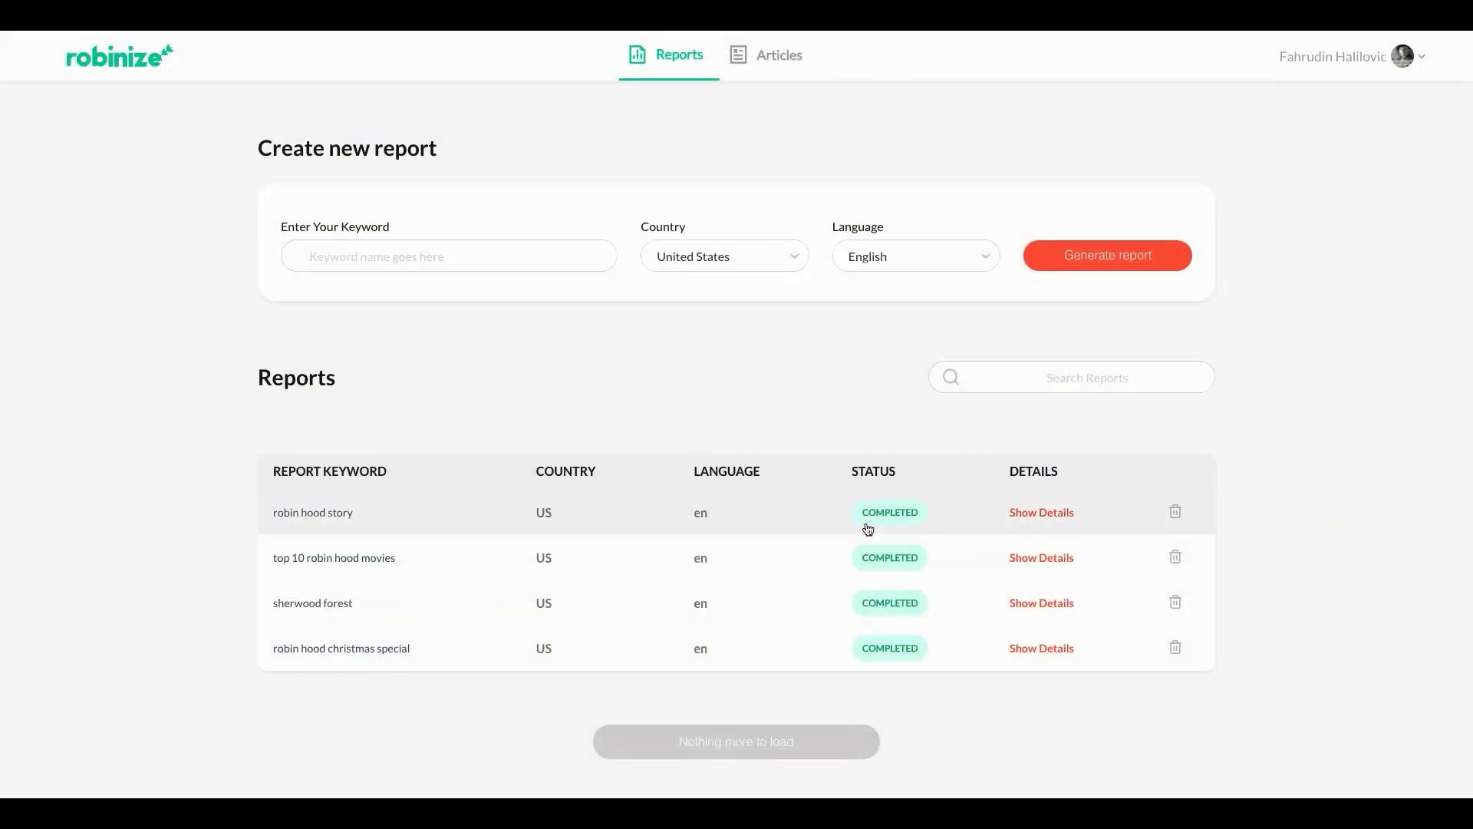
left_click(1033, 522)
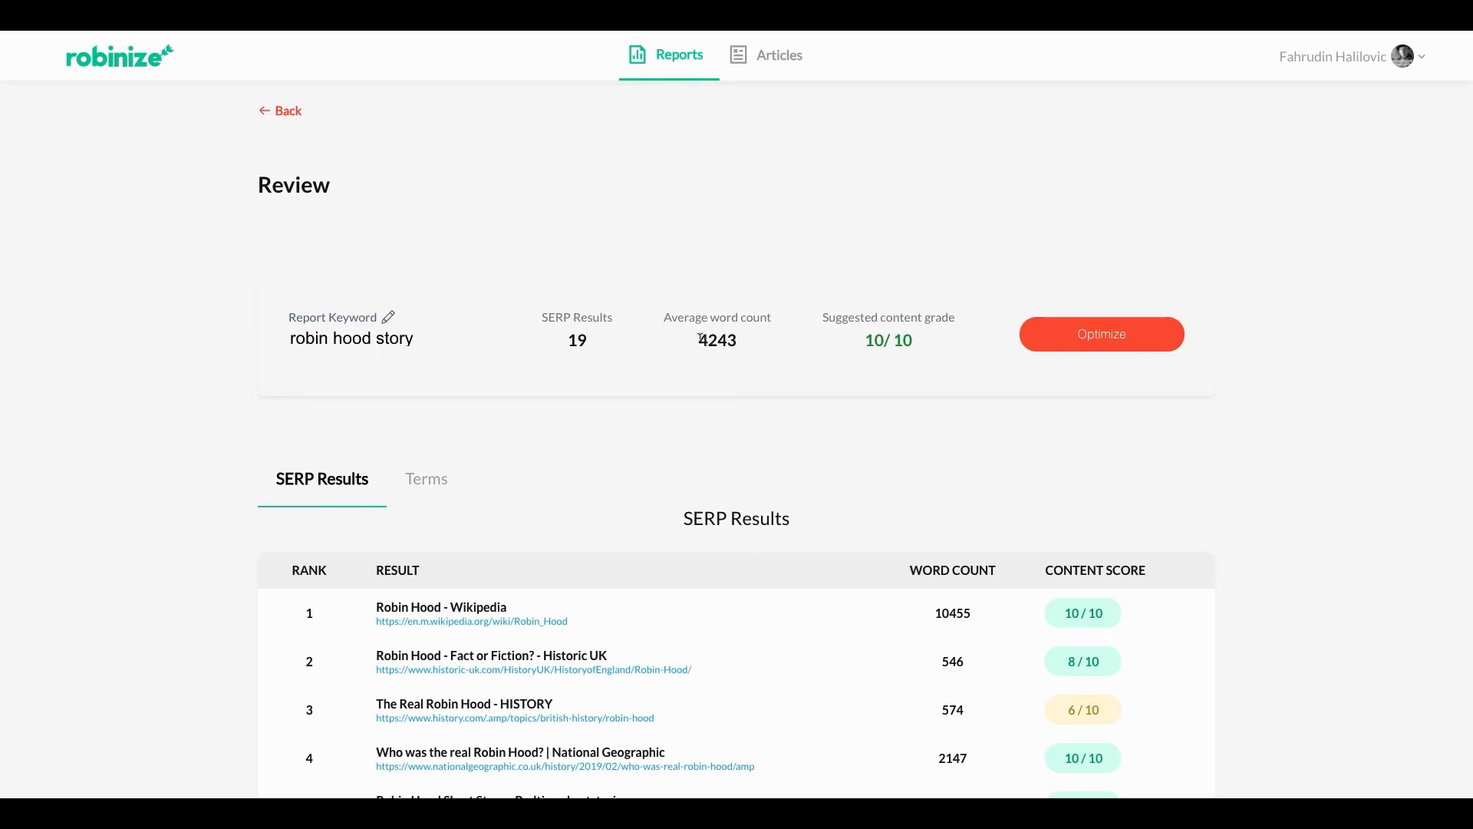
left_click_drag(697, 336, 731, 337)
left_click(786, 420)
scroll(814, 453, "down", 3)
scroll(828, 485, "down", 3)
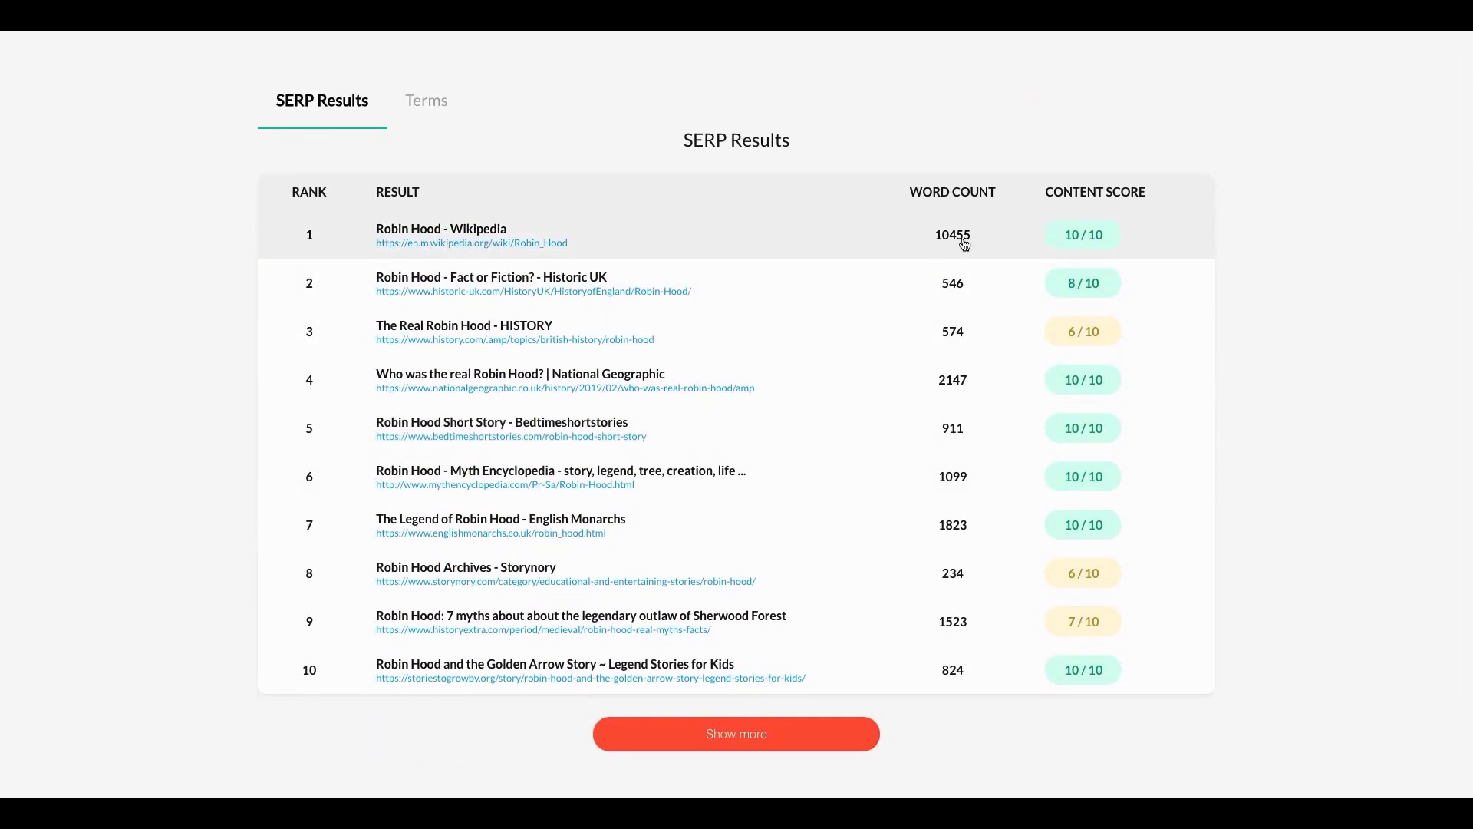
scroll(952, 249, "up", 1)
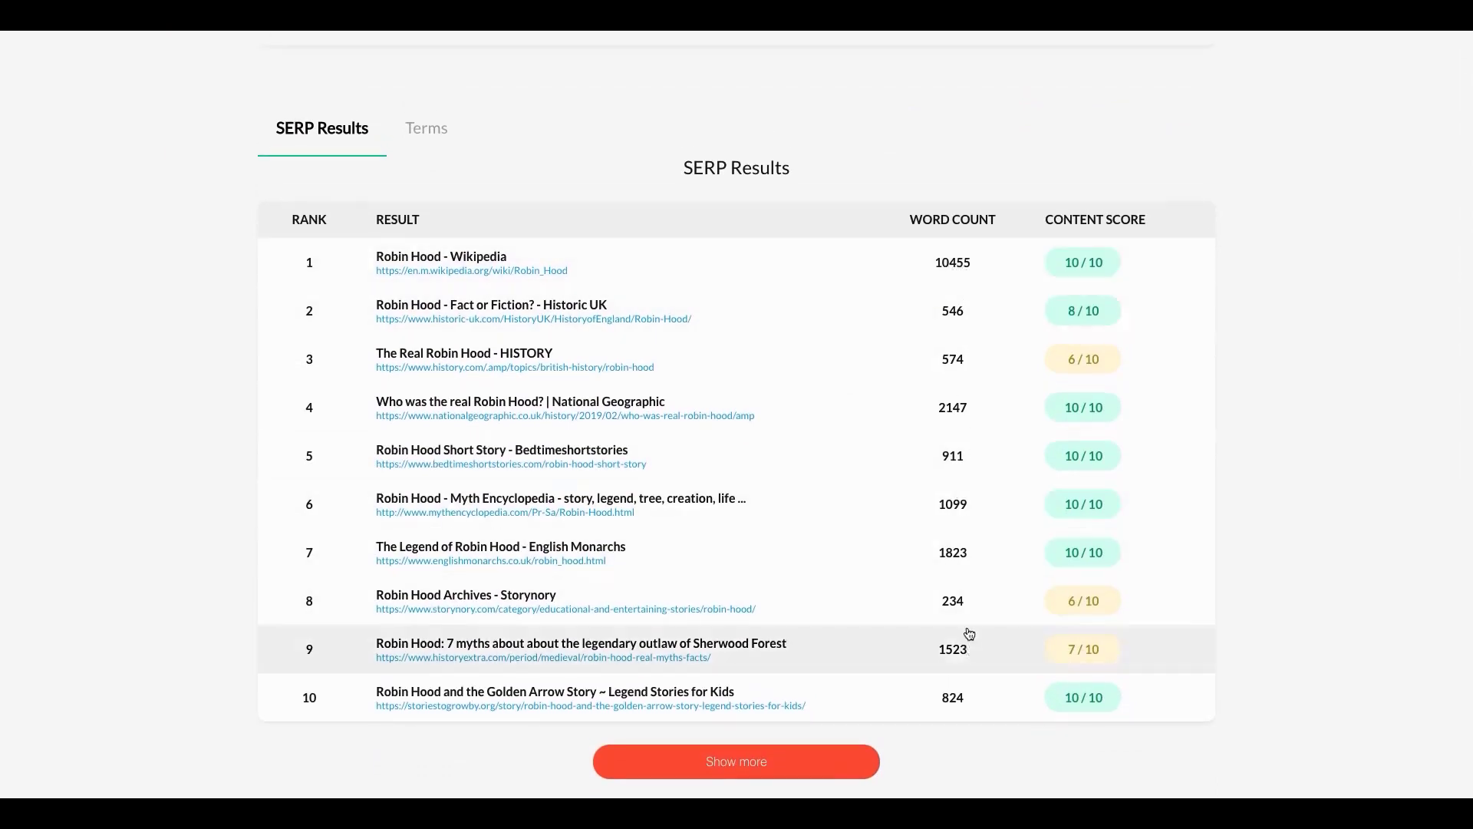
scroll(950, 338, "up", 5)
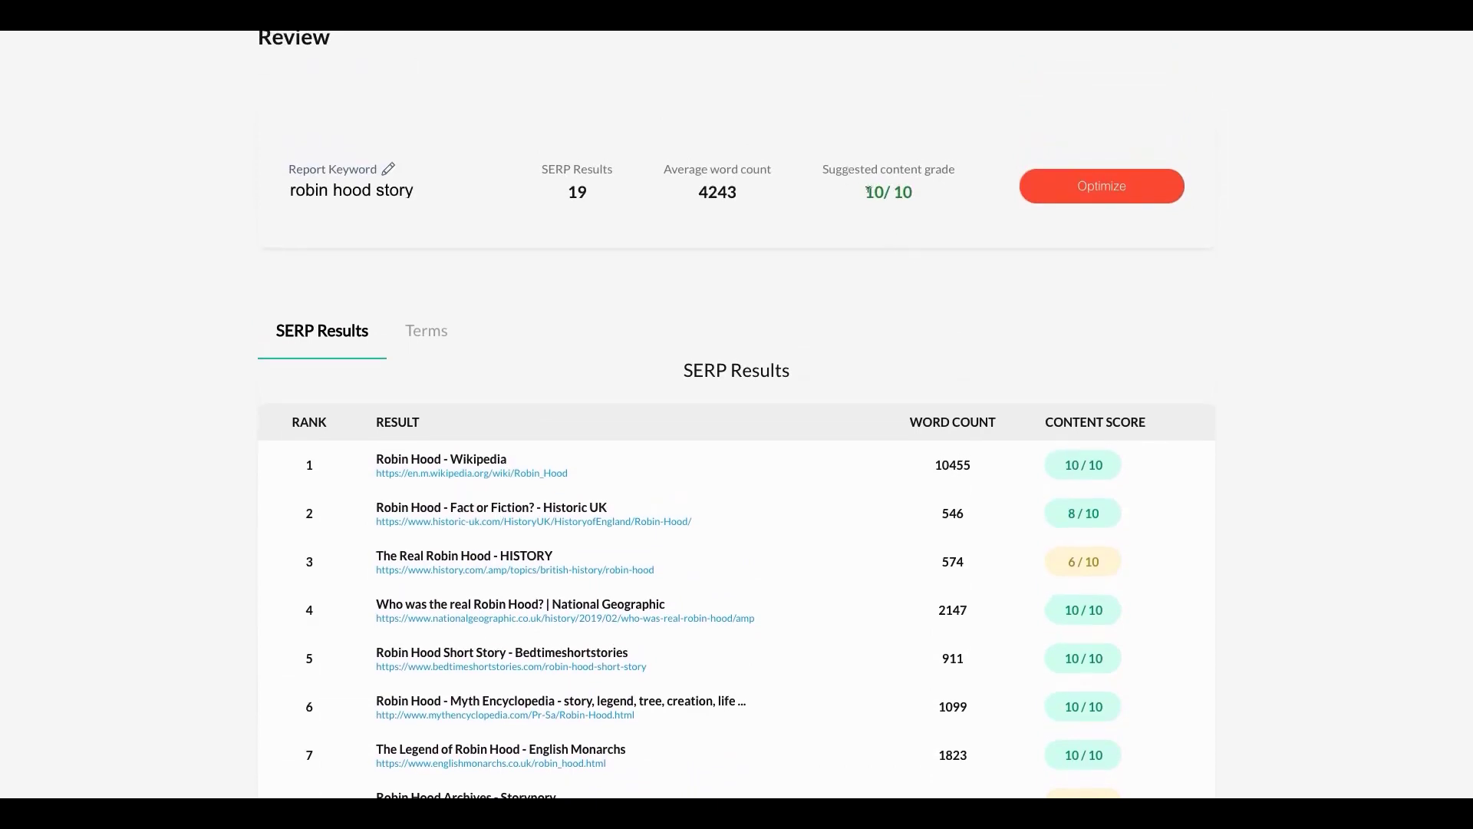
- Compare the report's suggested content grade with the content scores of the ranked SERP results
left_click_drag(868, 191, 914, 193)
left_click(917, 211)
scroll(1024, 282, "down", 3)
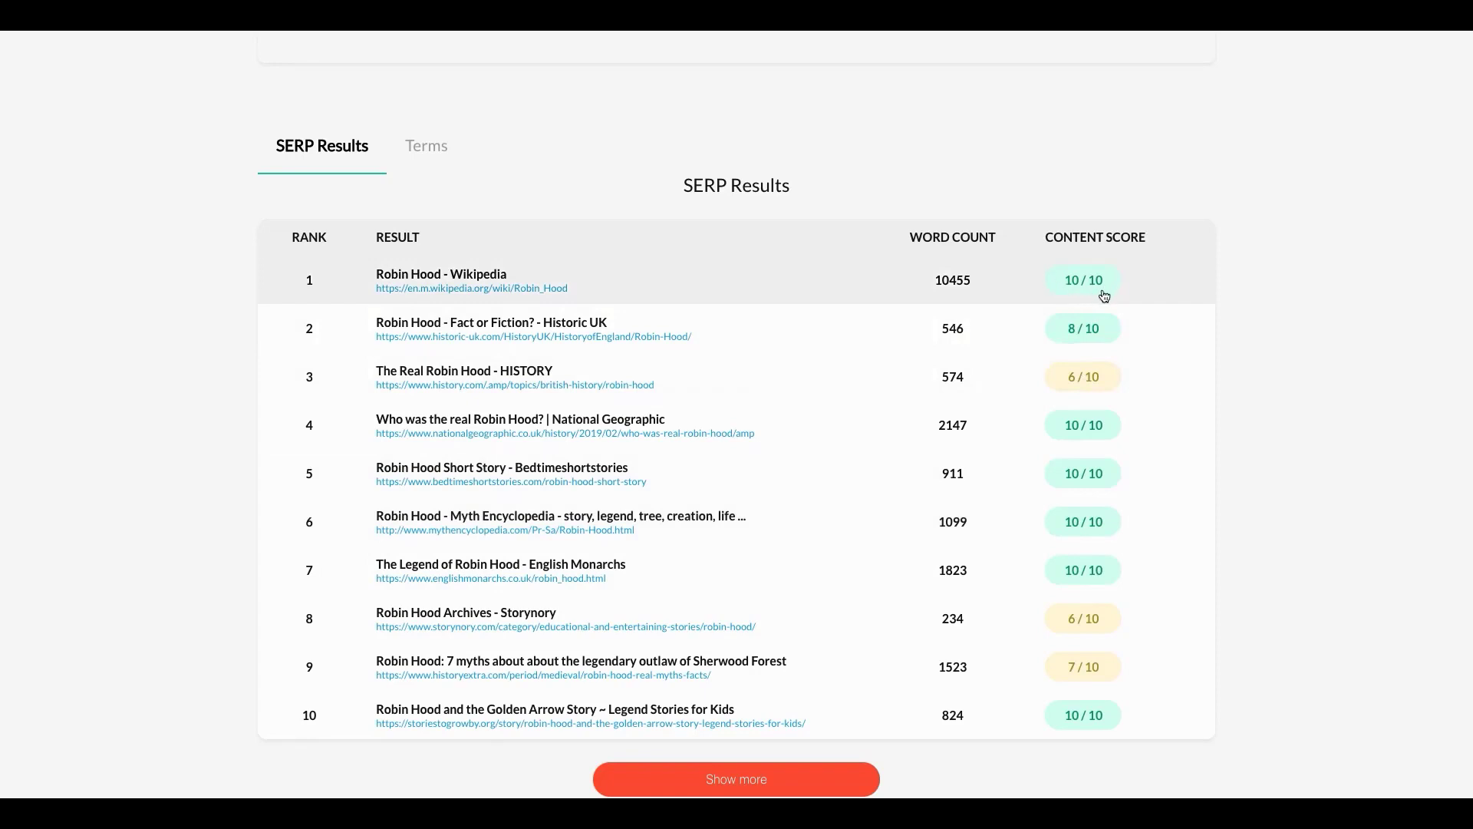
- Show the report's related terms and examine the full list with each term's importance bar
left_click(419, 156)
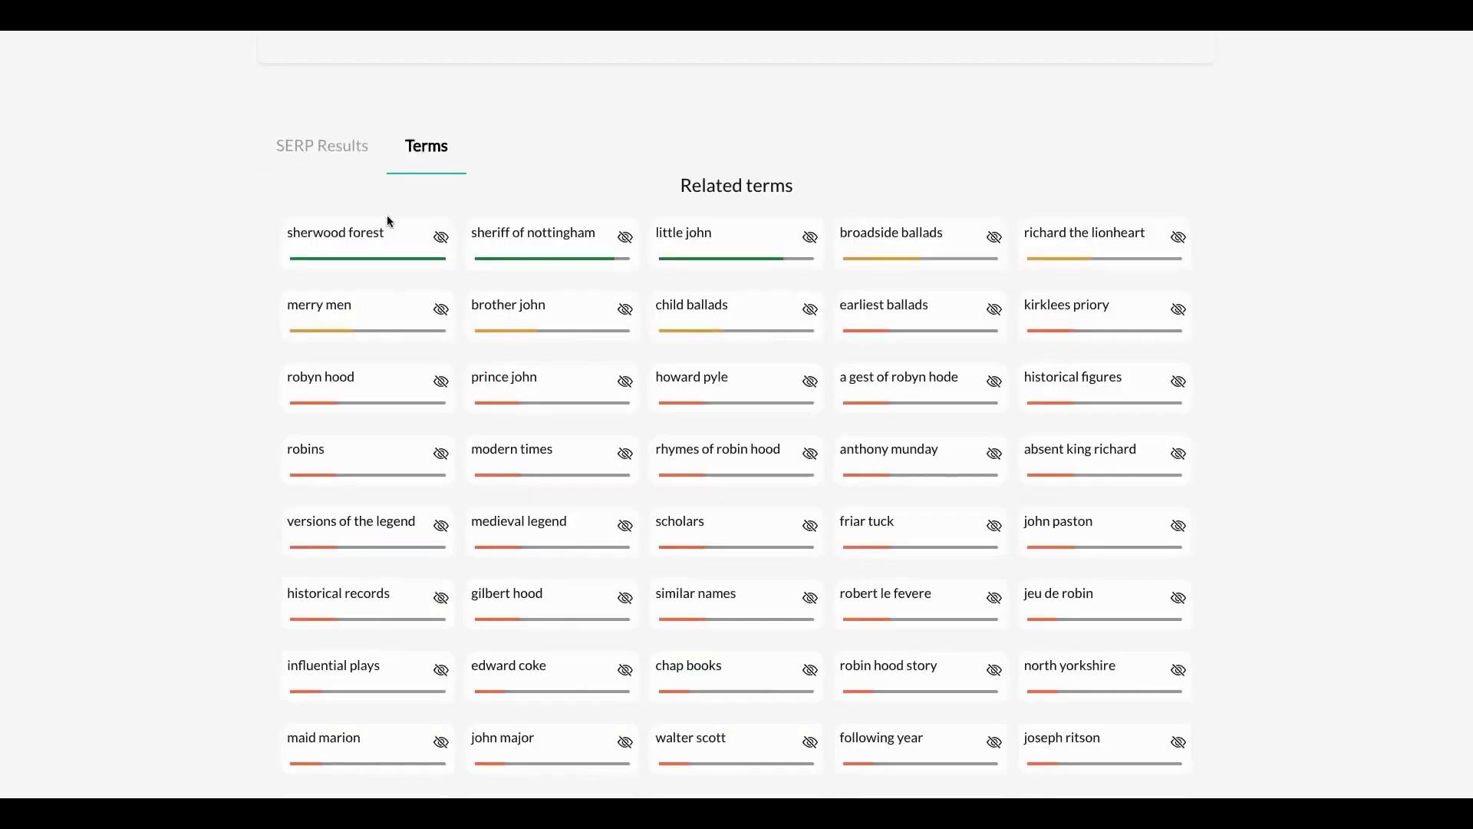
scroll(387, 215, "up", 1)
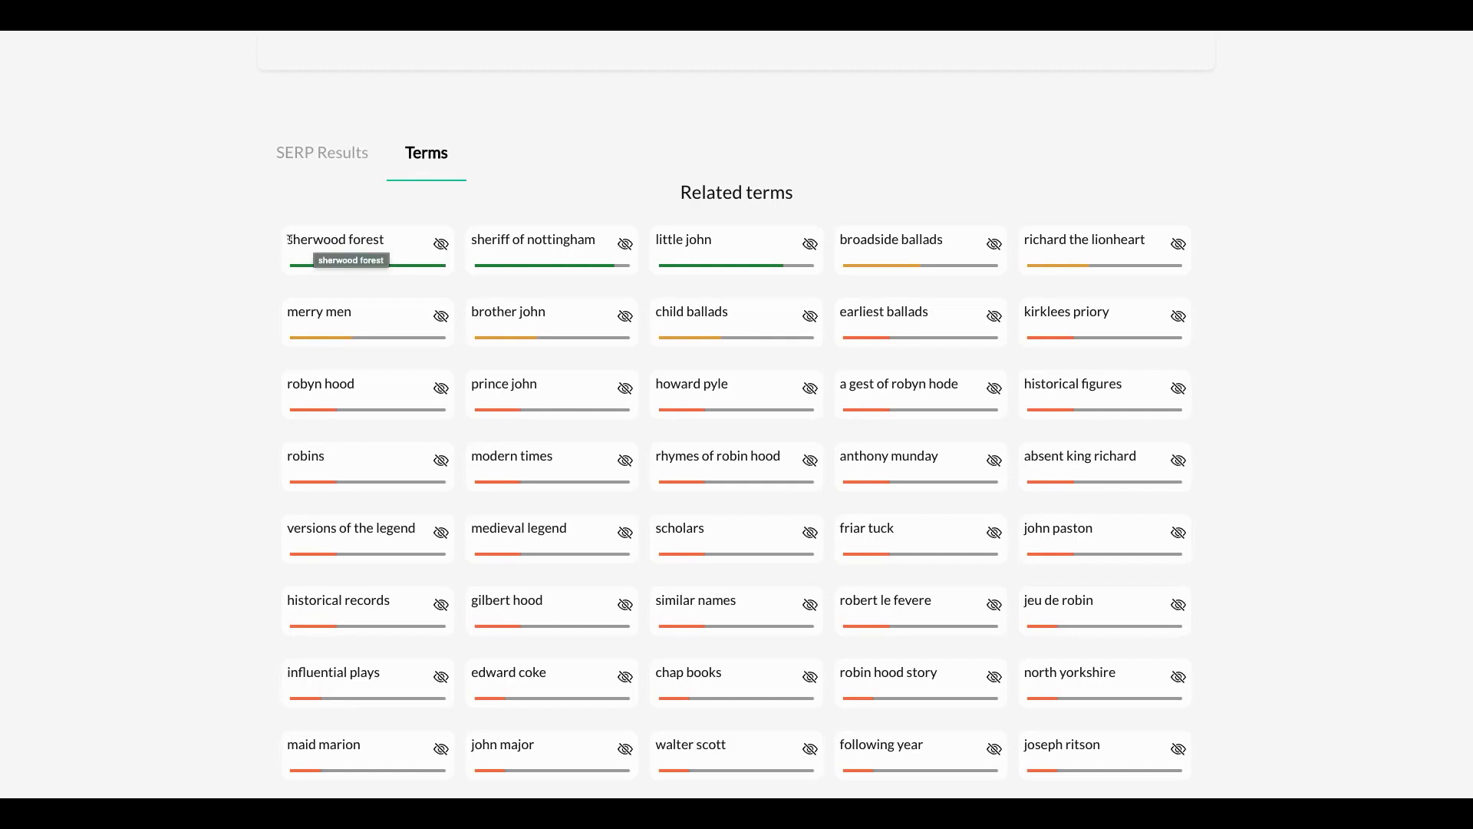
left_click_drag(288, 239, 703, 269)
left_click(723, 257)
scroll(724, 284, "down", 3)
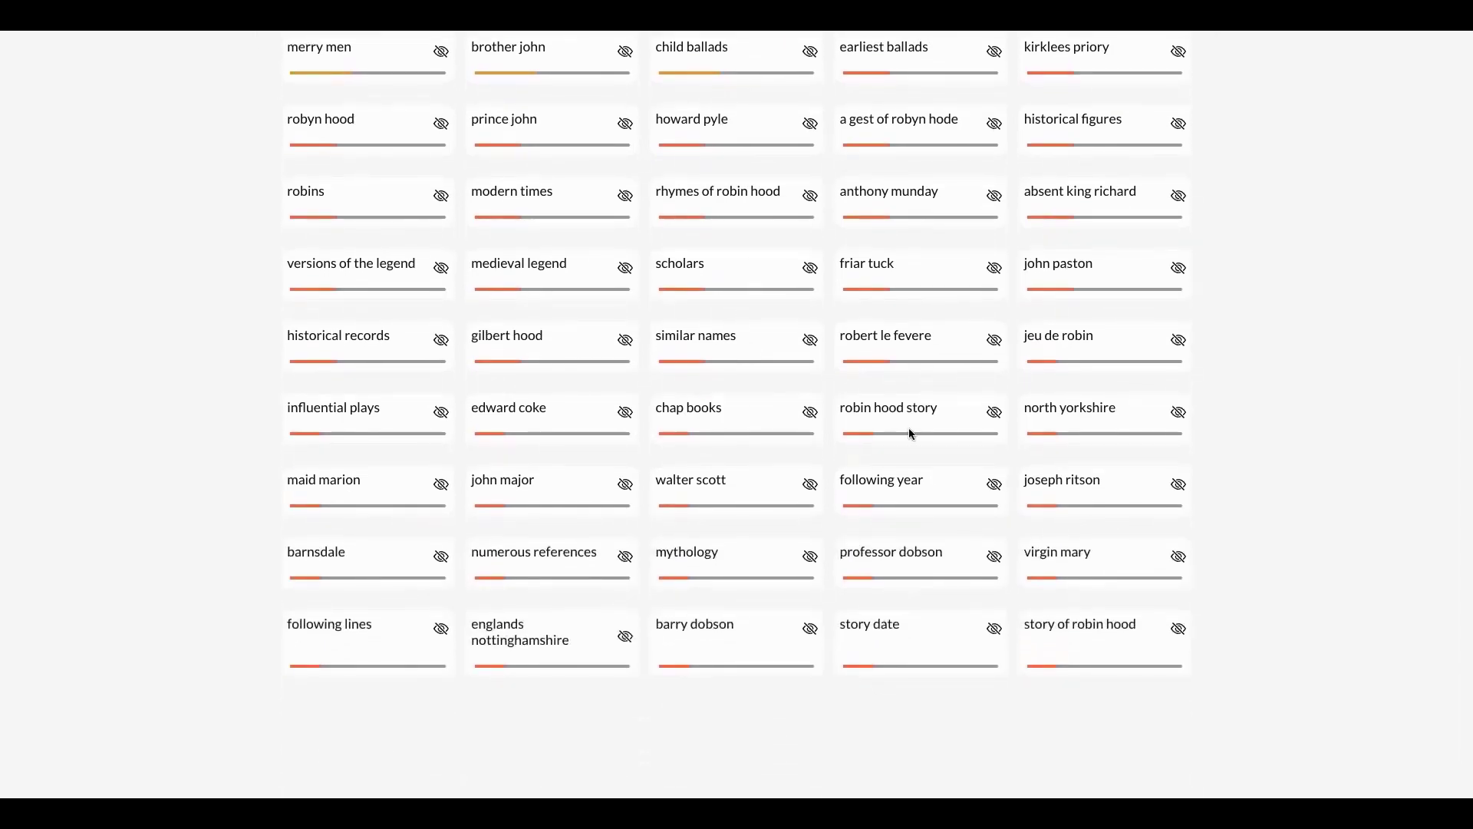
scroll(933, 423, "up", 3)
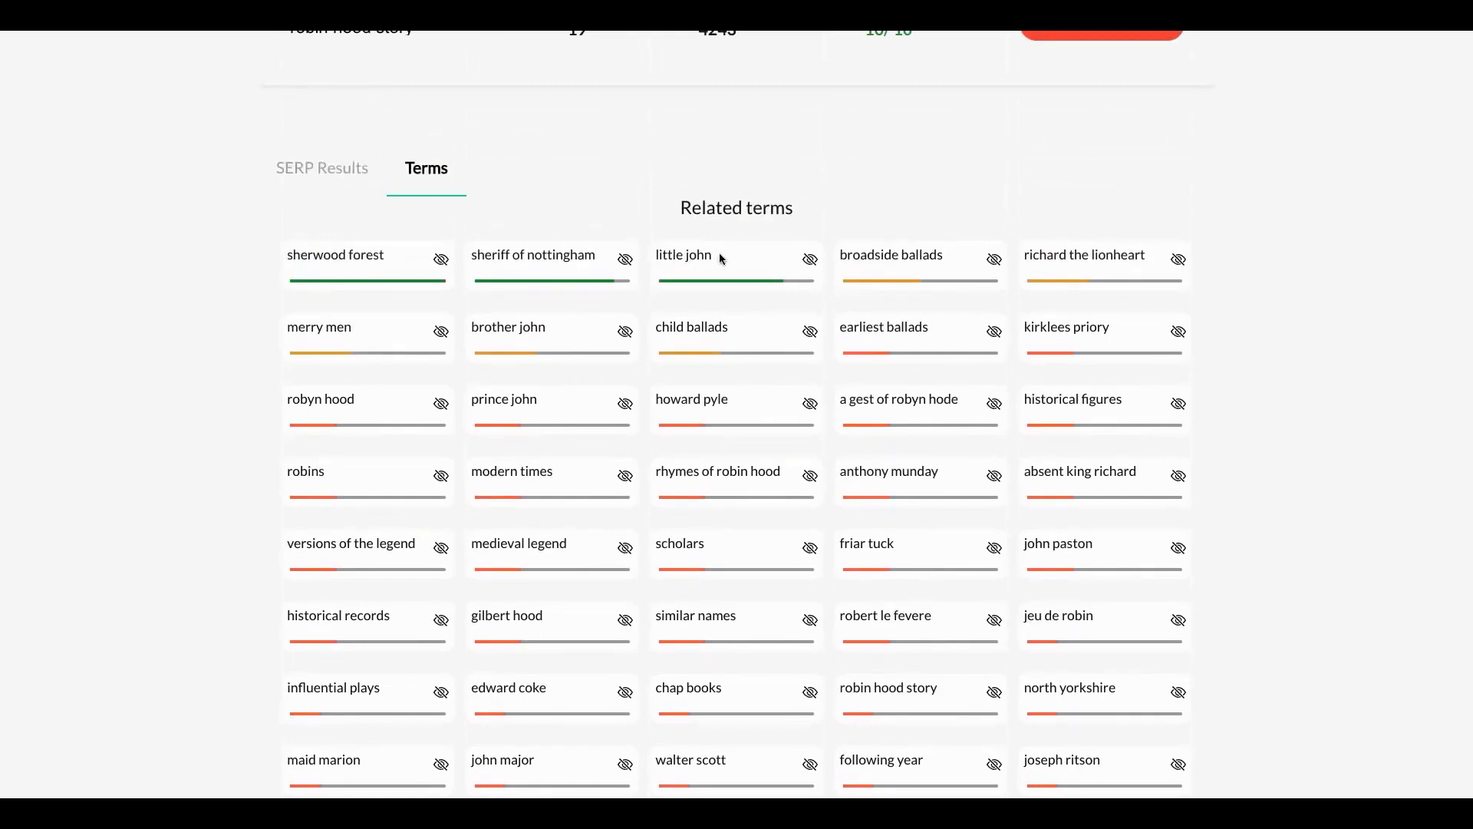
scroll(720, 253, "down", 1)
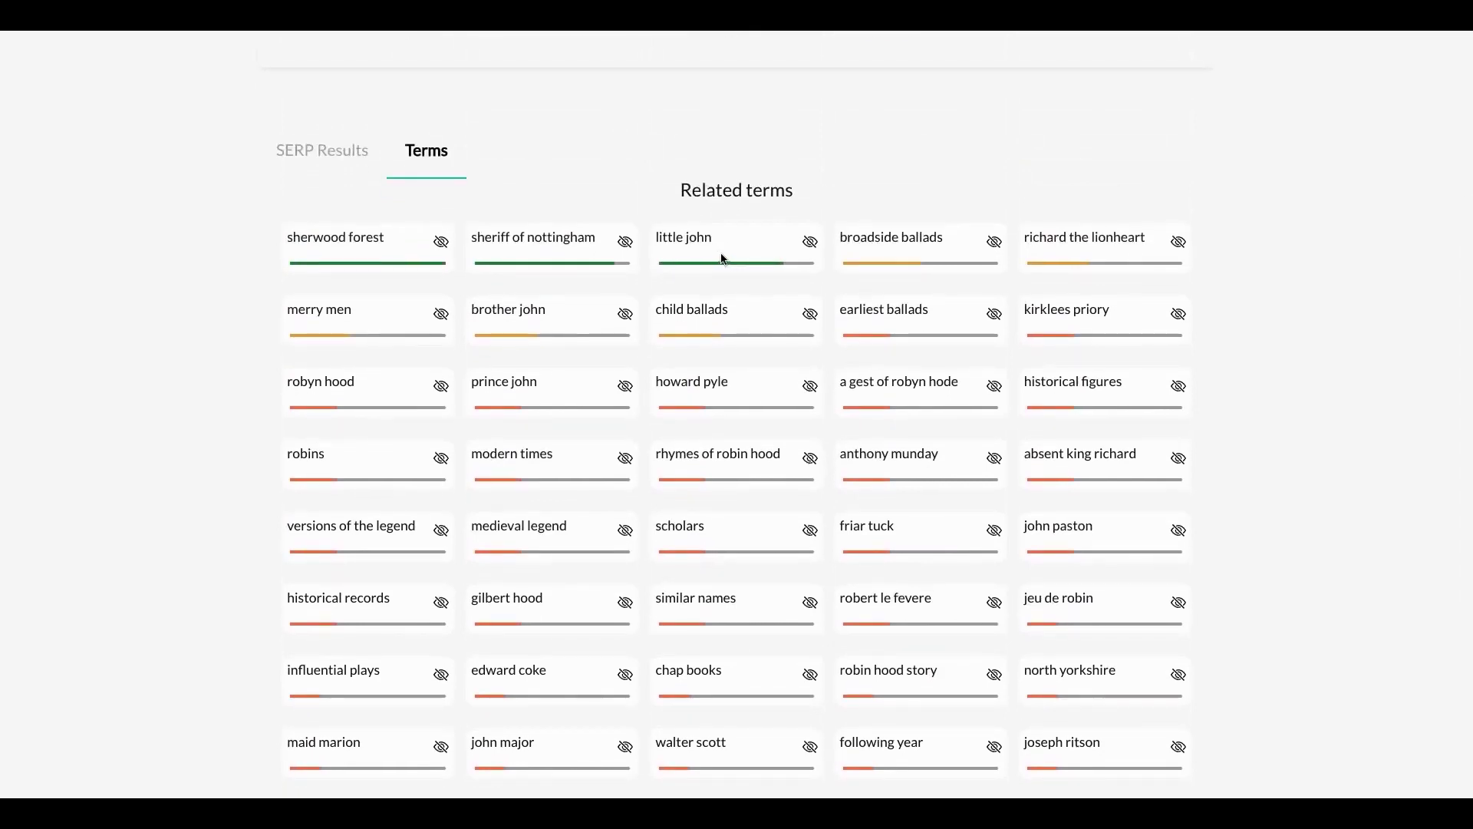
scroll(733, 247, "down", 2)
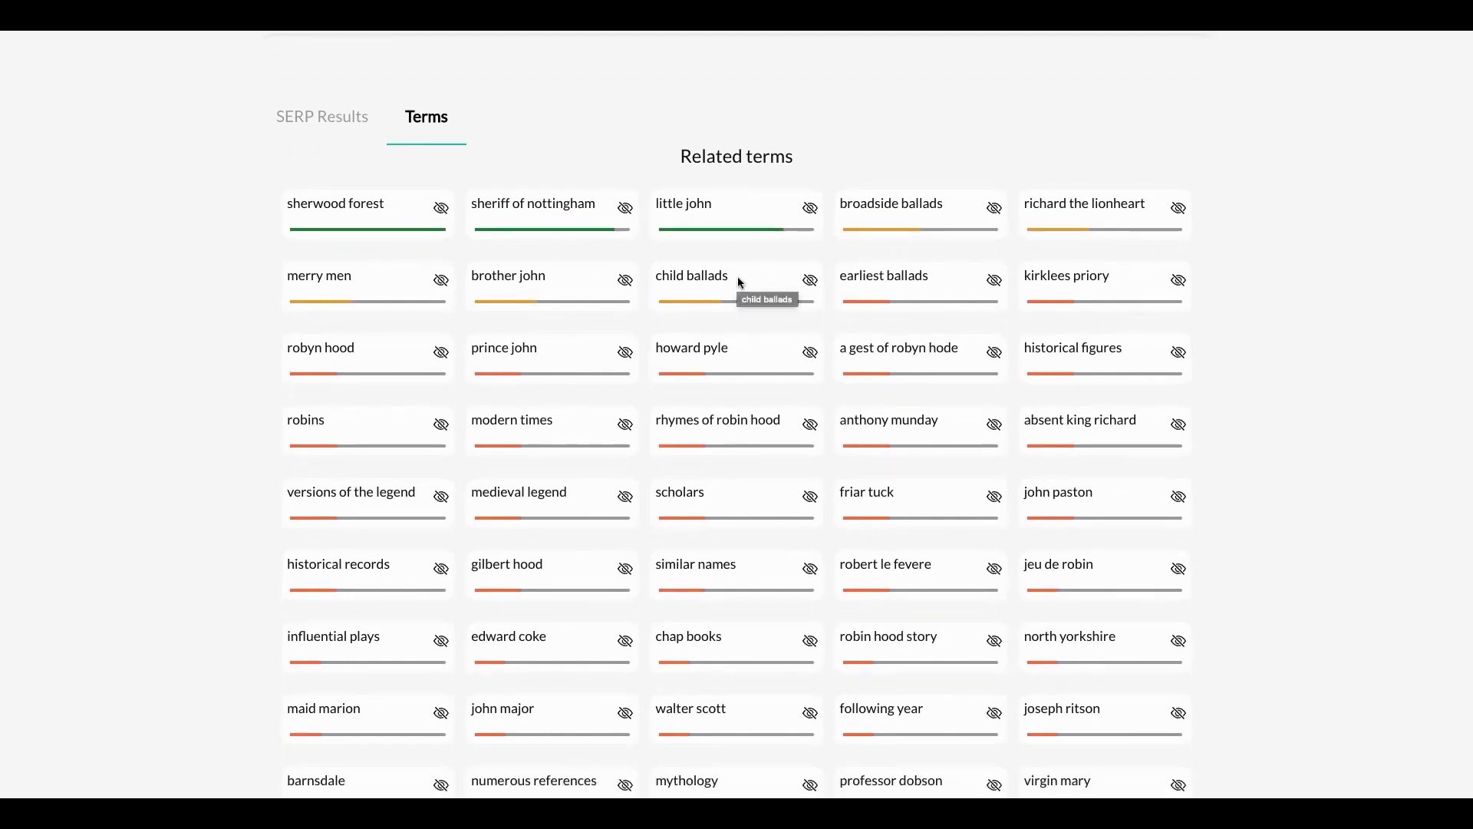
scroll(741, 282, "up", 3)
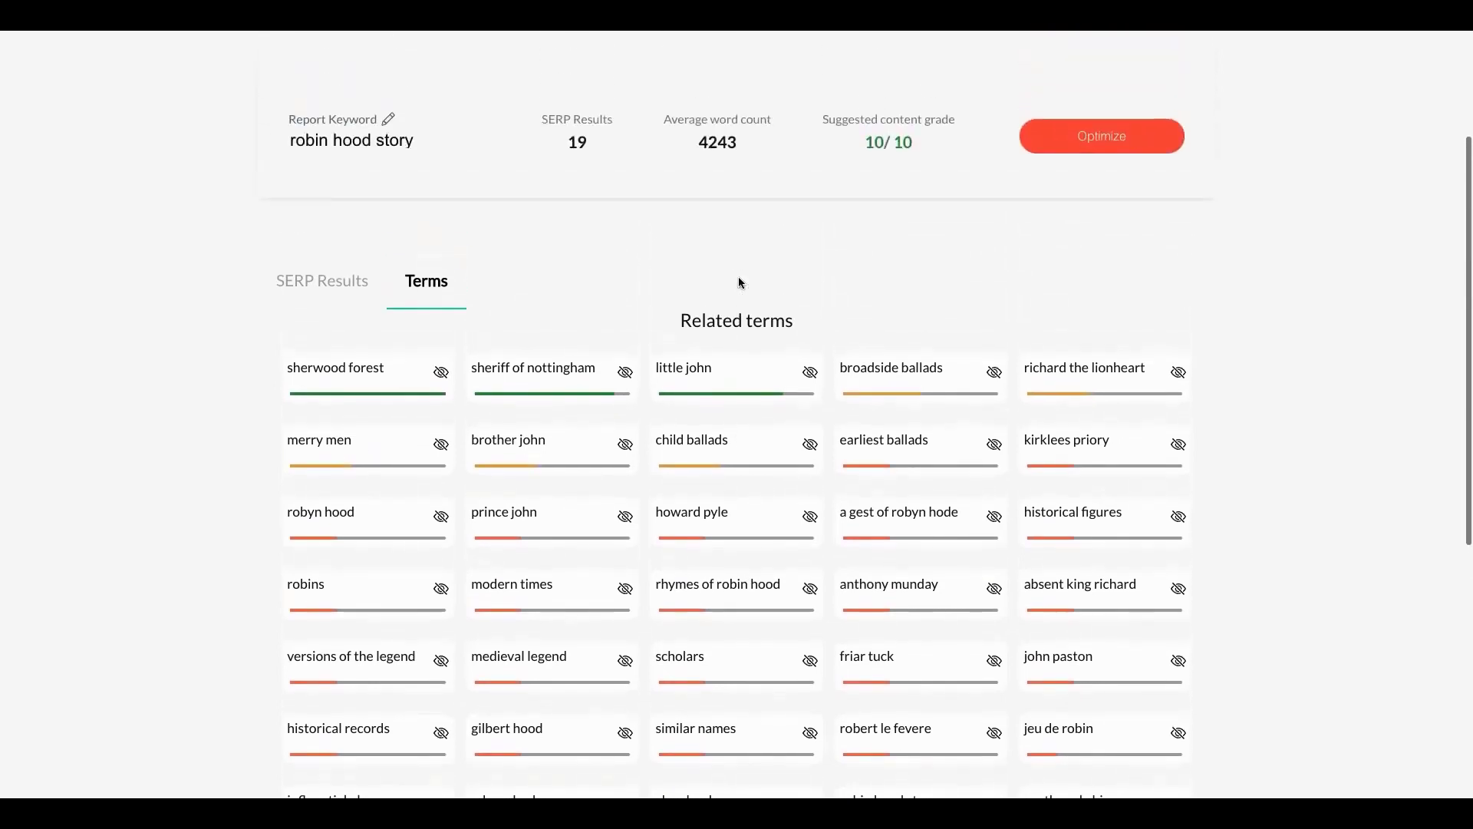
- Open the "robin hood story" report in the content optimization editor and review its related terms sorted by importance
left_click(1097, 144)
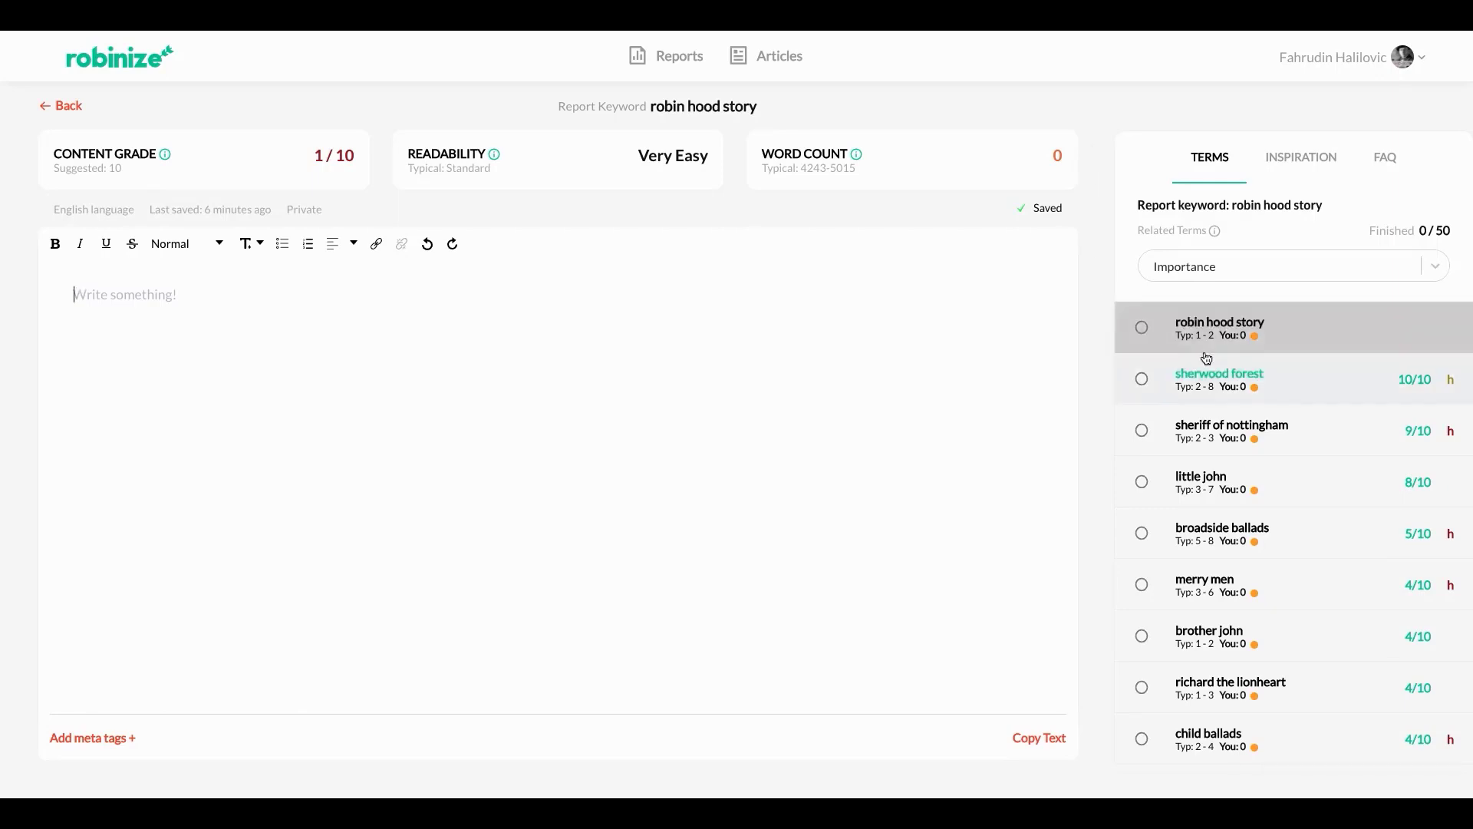
scroll(1296, 400, "down", 1)
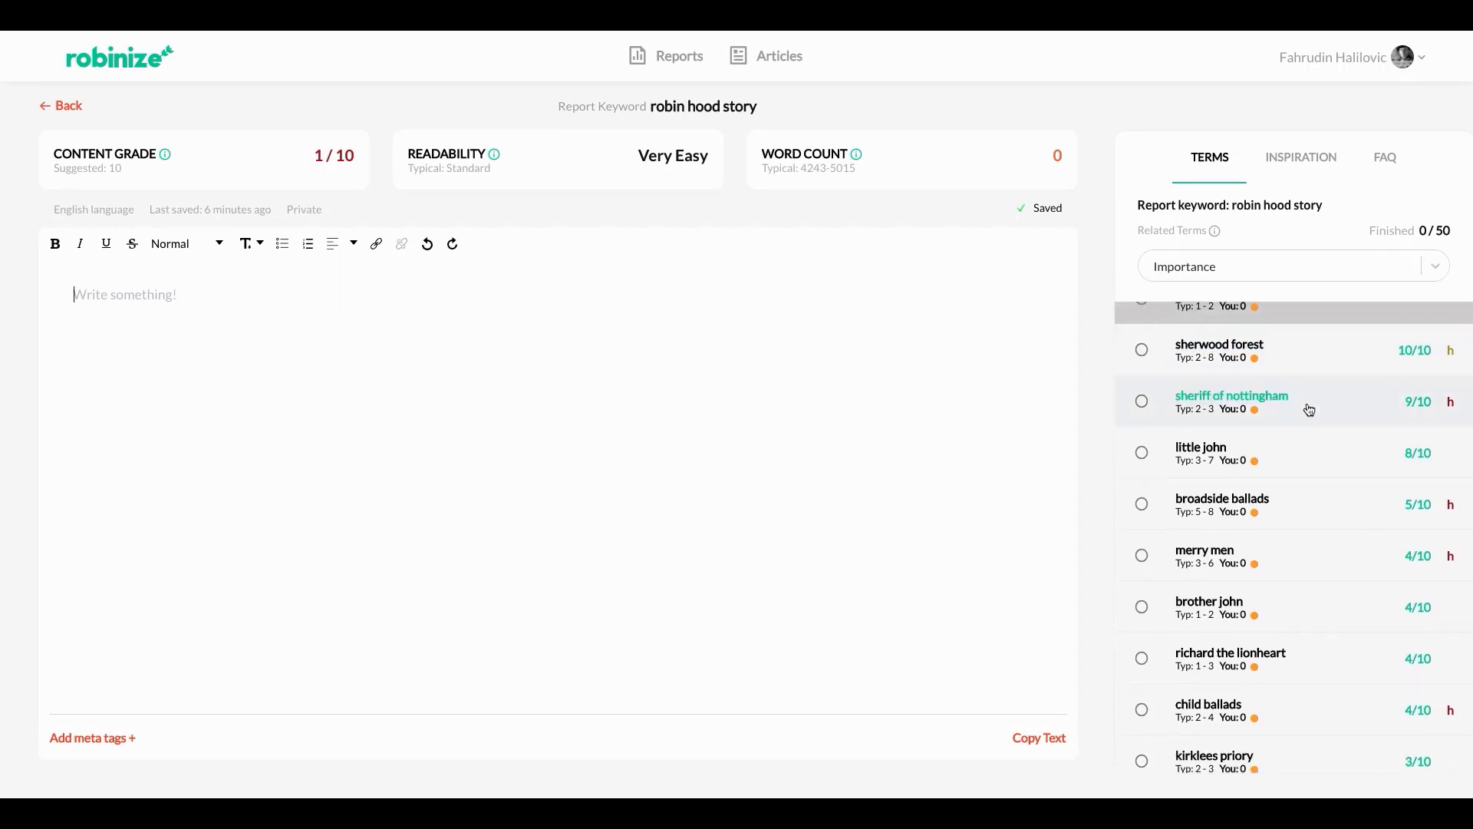
scroll(1310, 406, "down", 1)
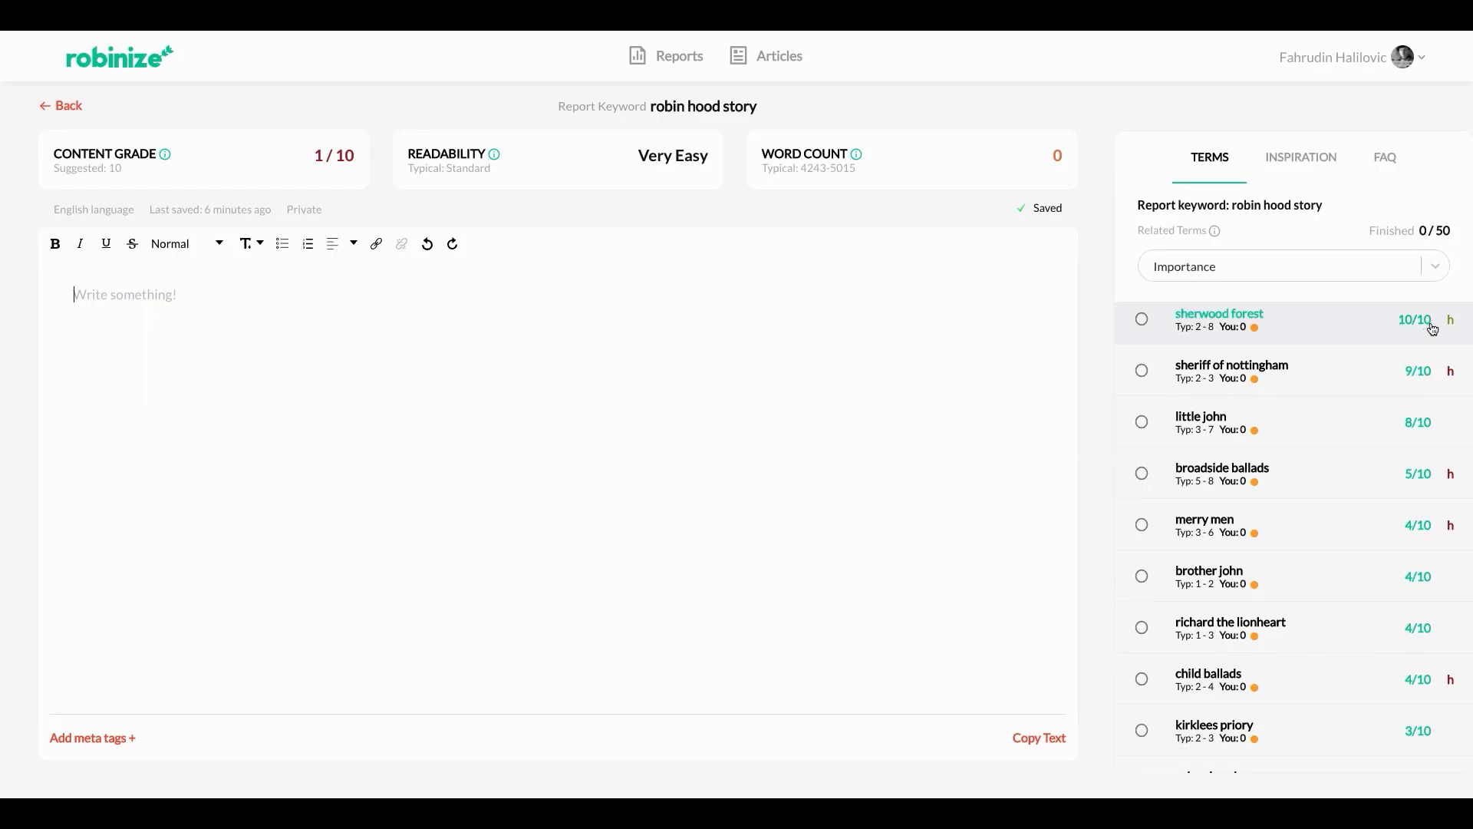
scroll(1378, 335, "up", 1)
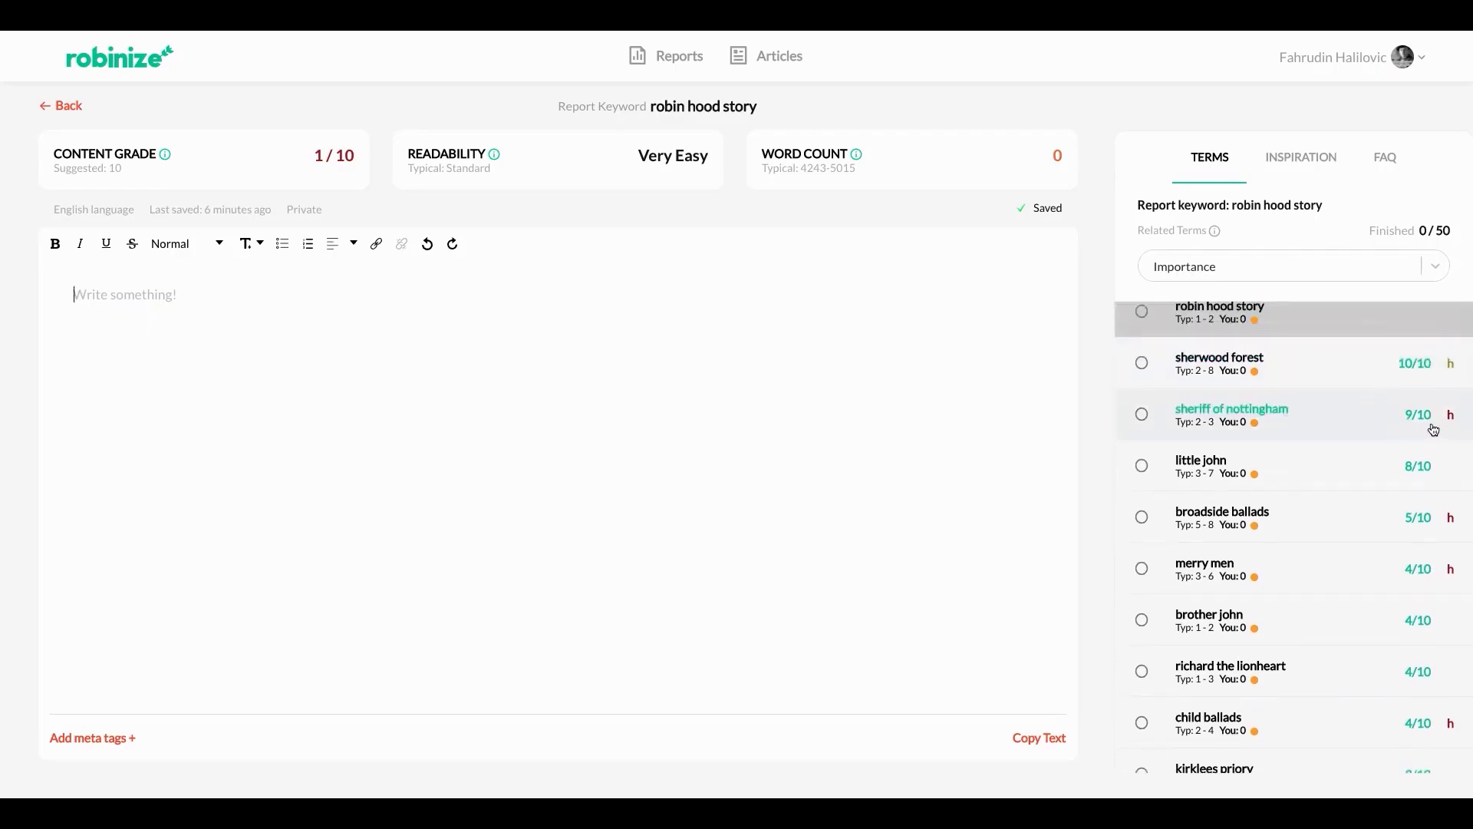
scroll(1374, 456, "down", 3)
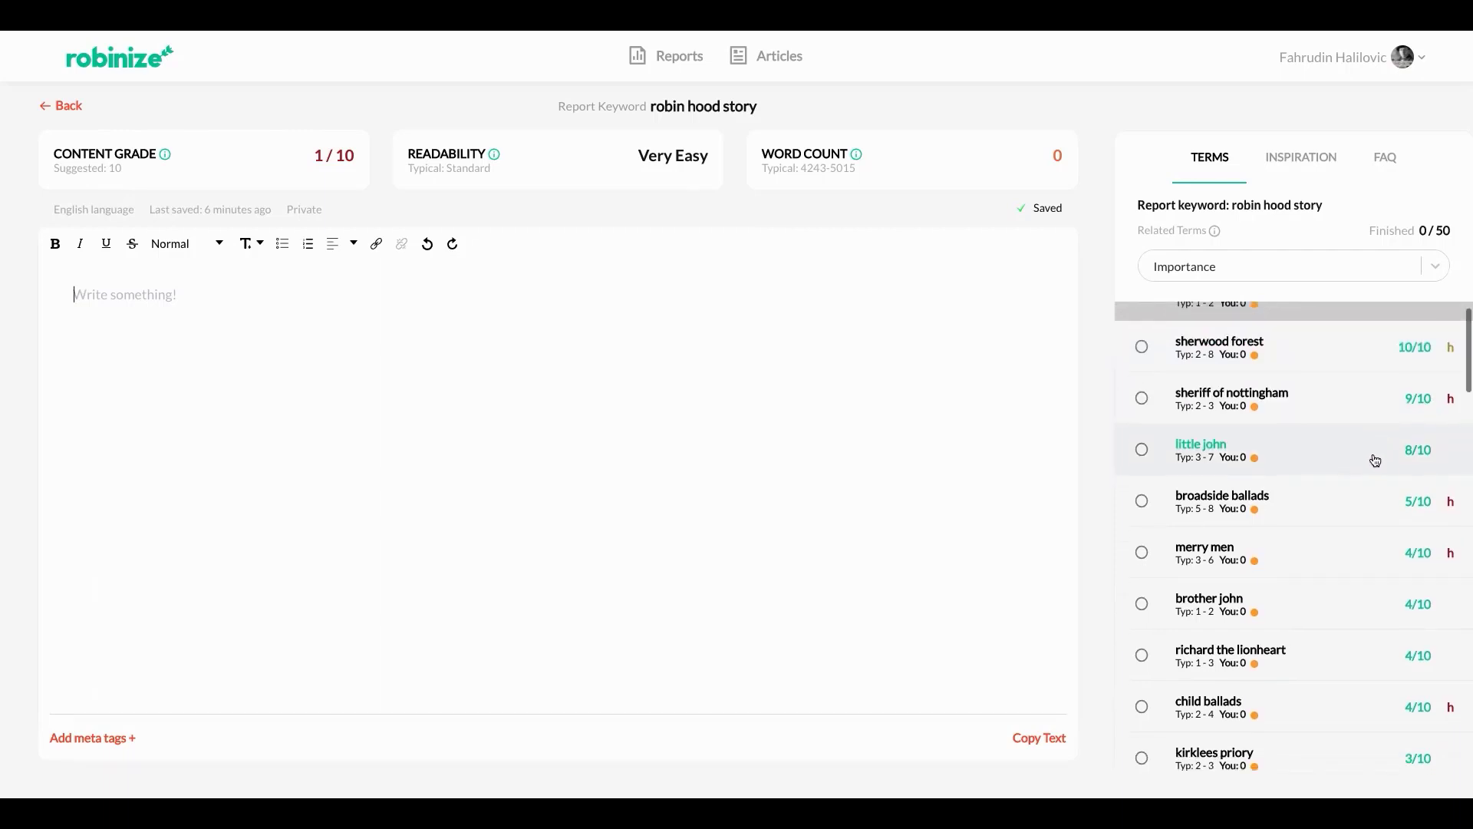
scroll(1374, 455, "down", 10)
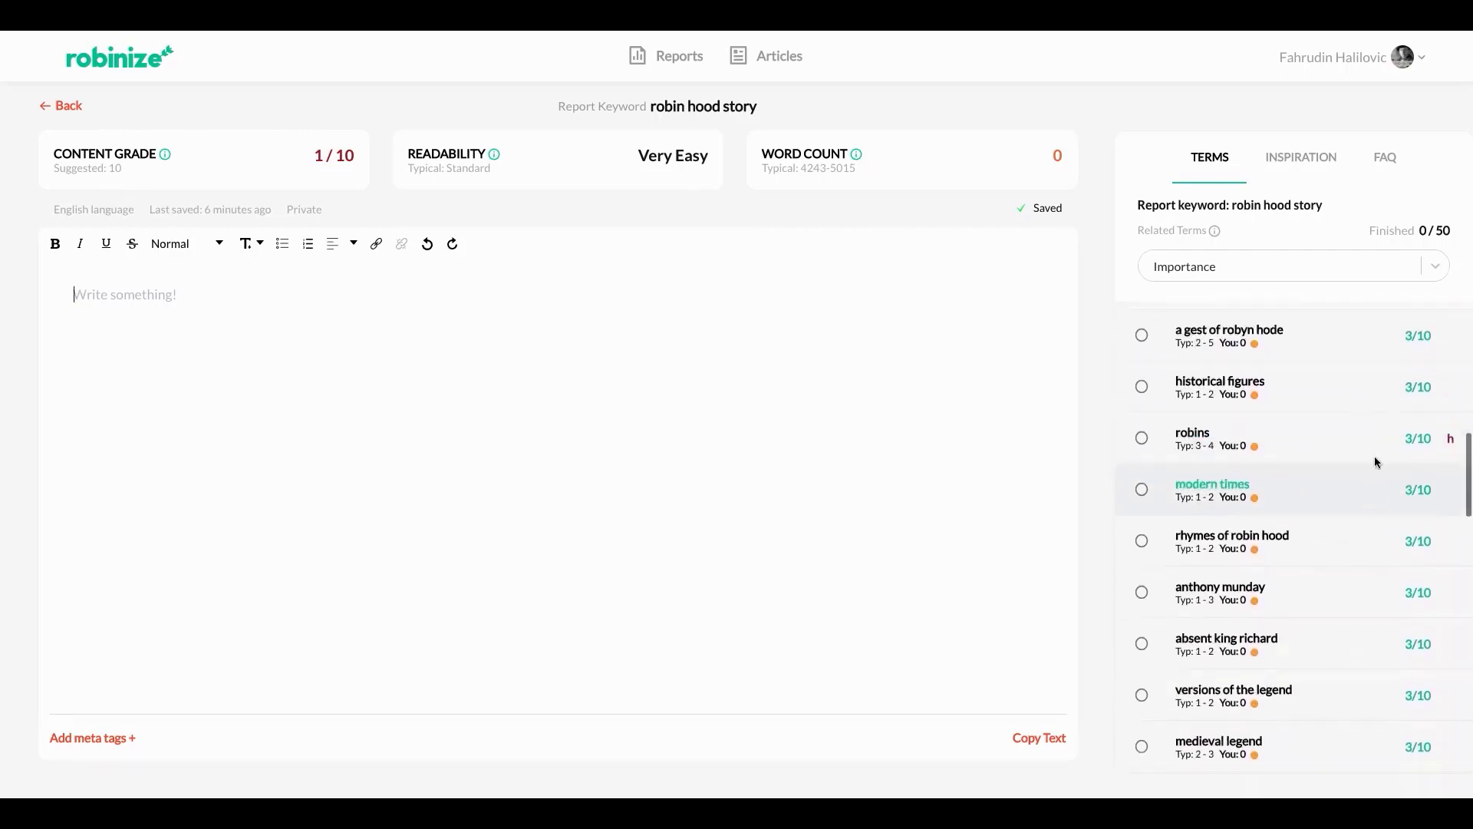
scroll(1374, 455, "up", 15)
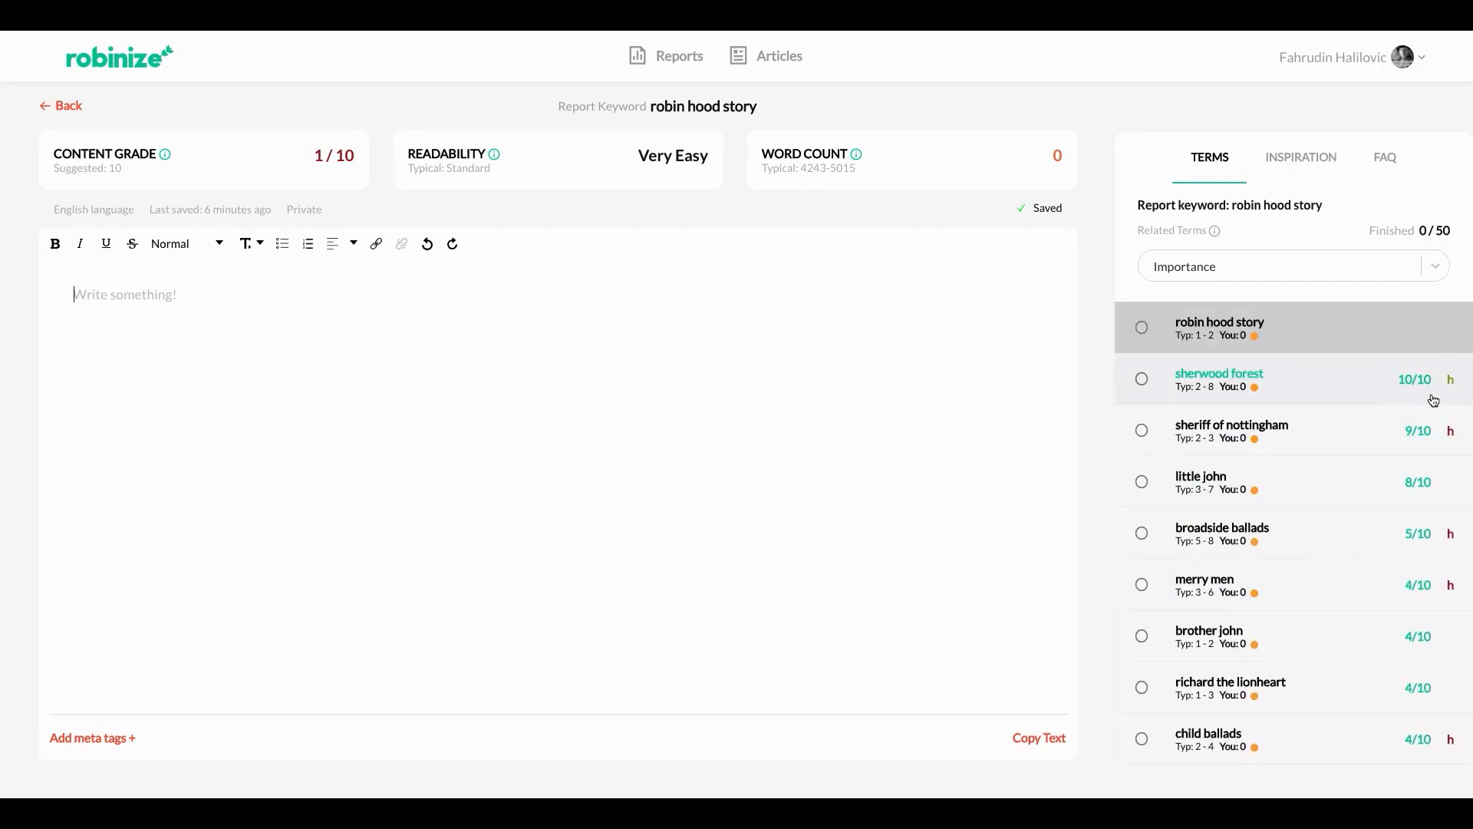
- Check the heading details and average uses of the related term "sherwood forest"
mouse_move(1452, 386)
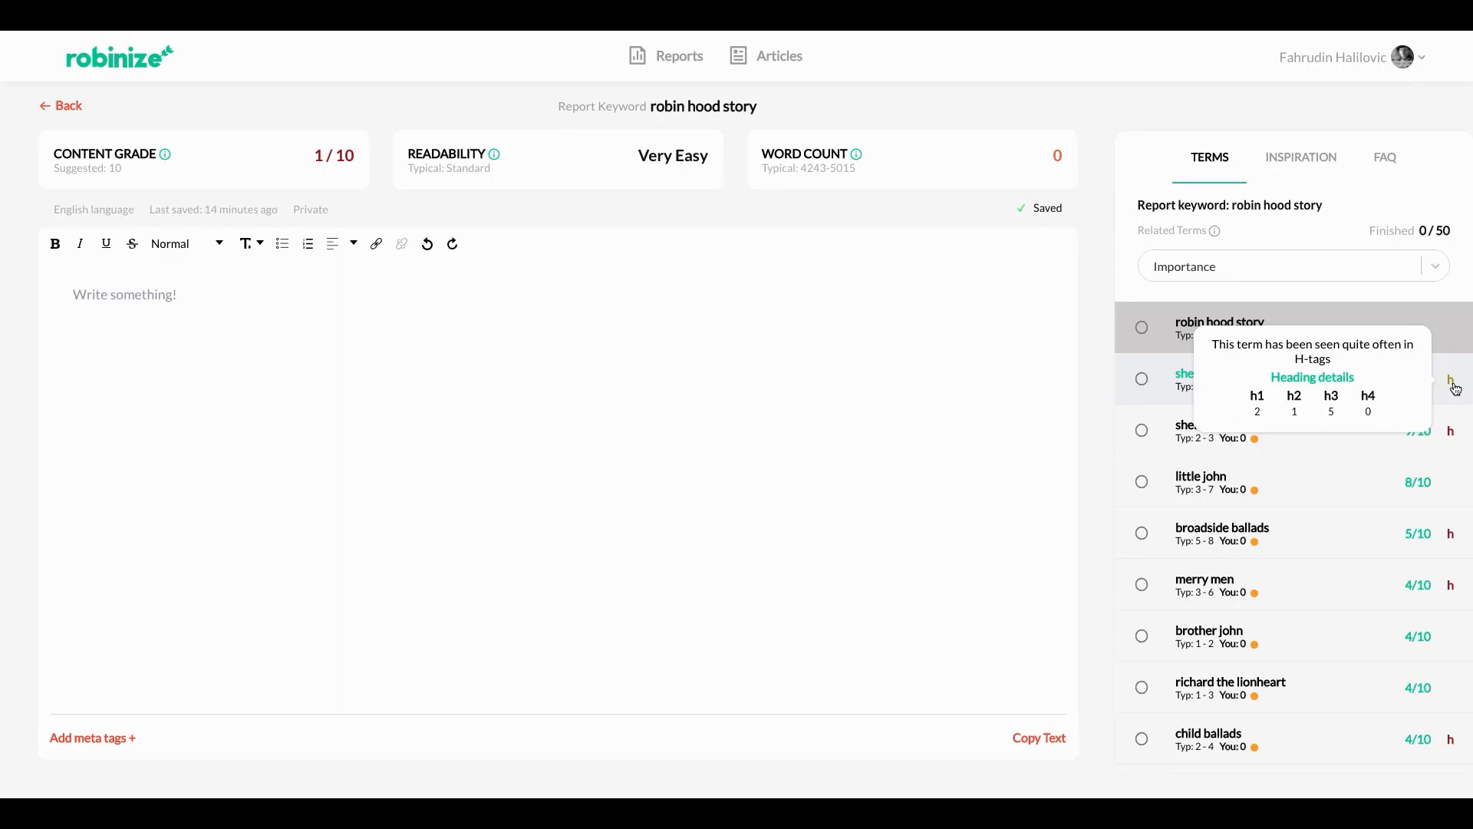
mouse_move(1207, 388)
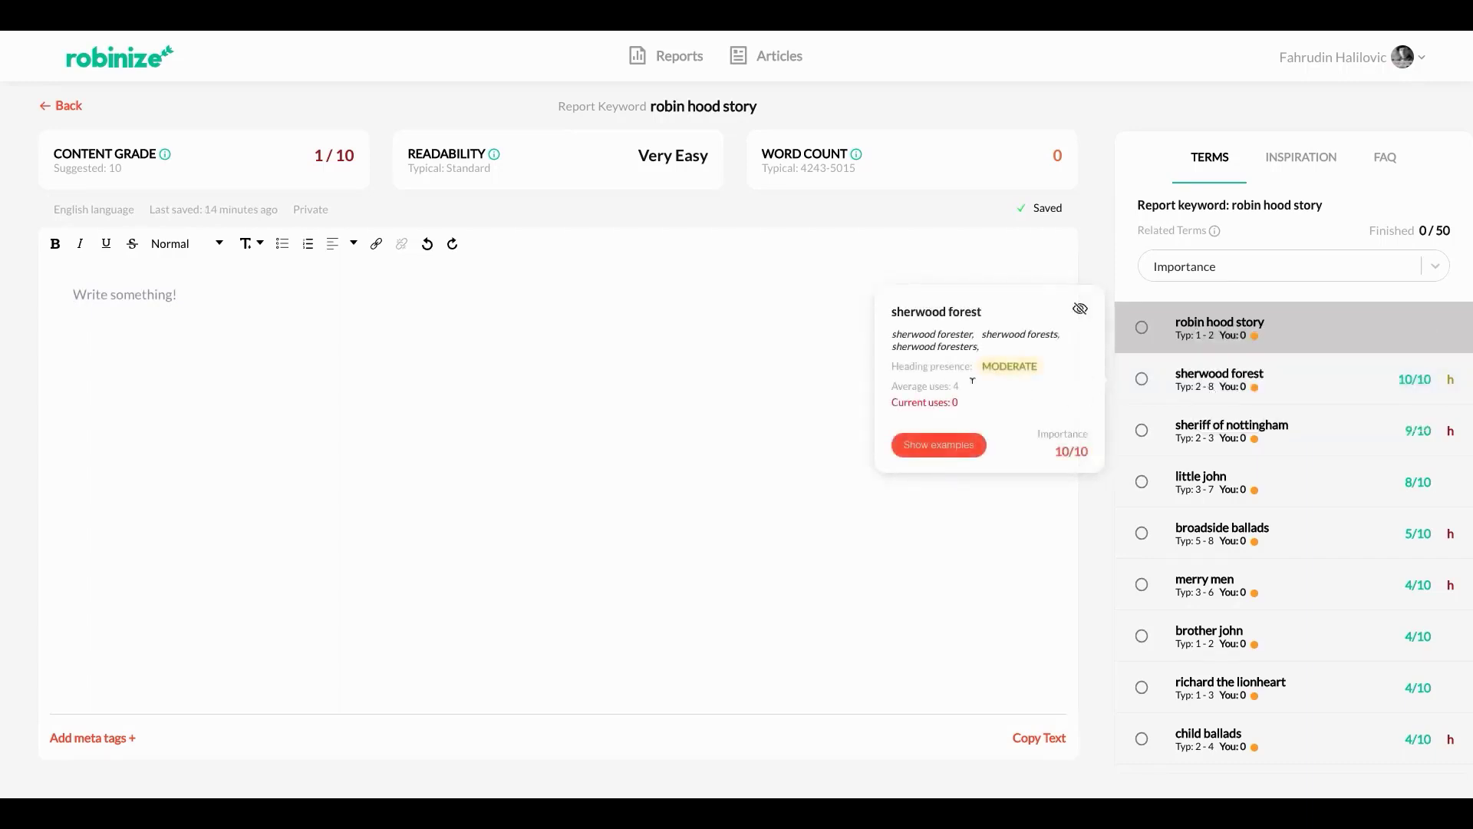
left_click_drag(959, 381, 954, 385)
left_click(980, 388)
- Review the usage examples for "sherwood forest", view the source page of the H1 example, and close the examples
left_click(955, 453)
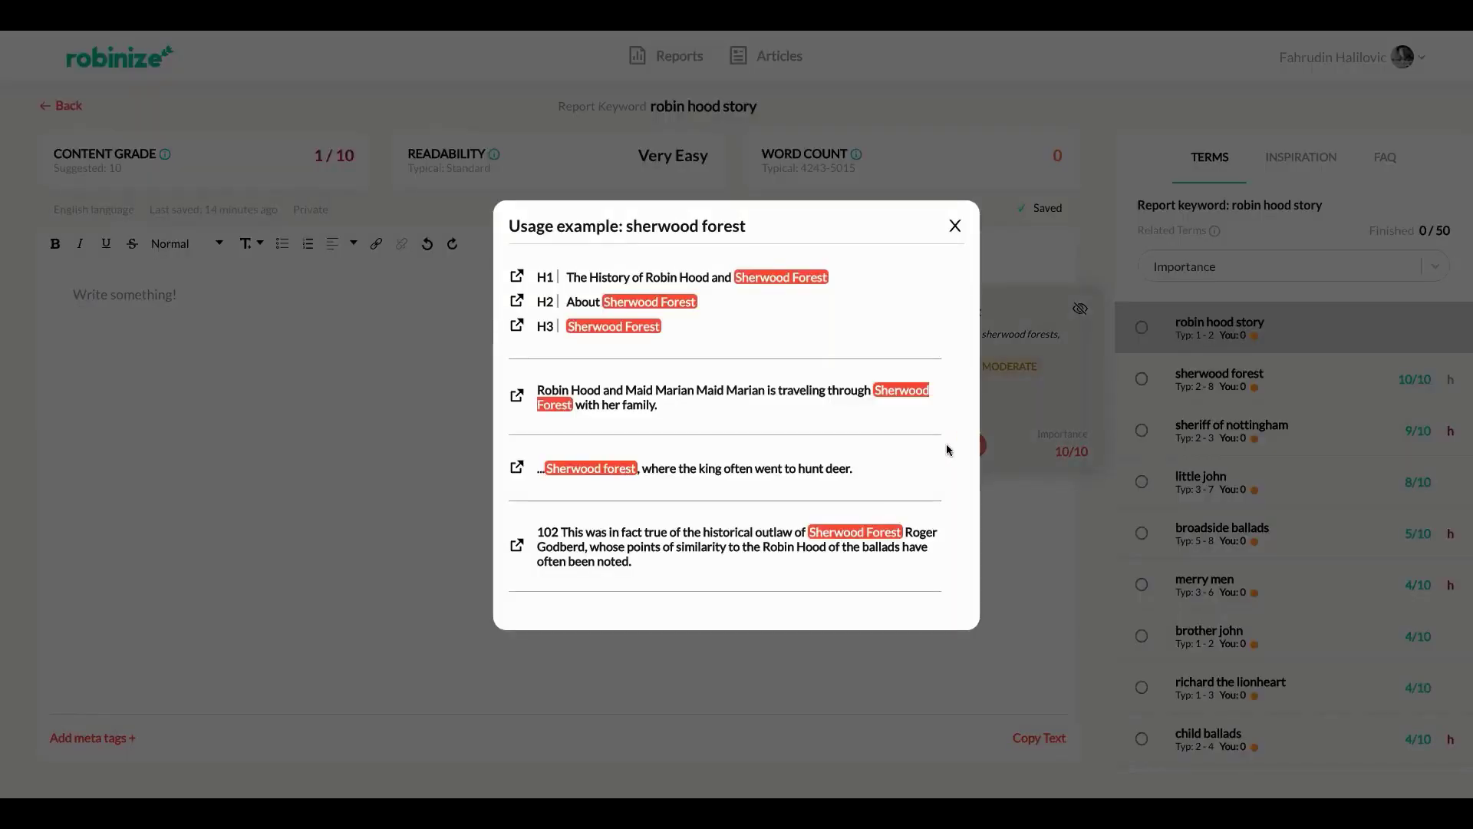
left_click_drag(666, 331, 532, 275)
left_click(676, 332)
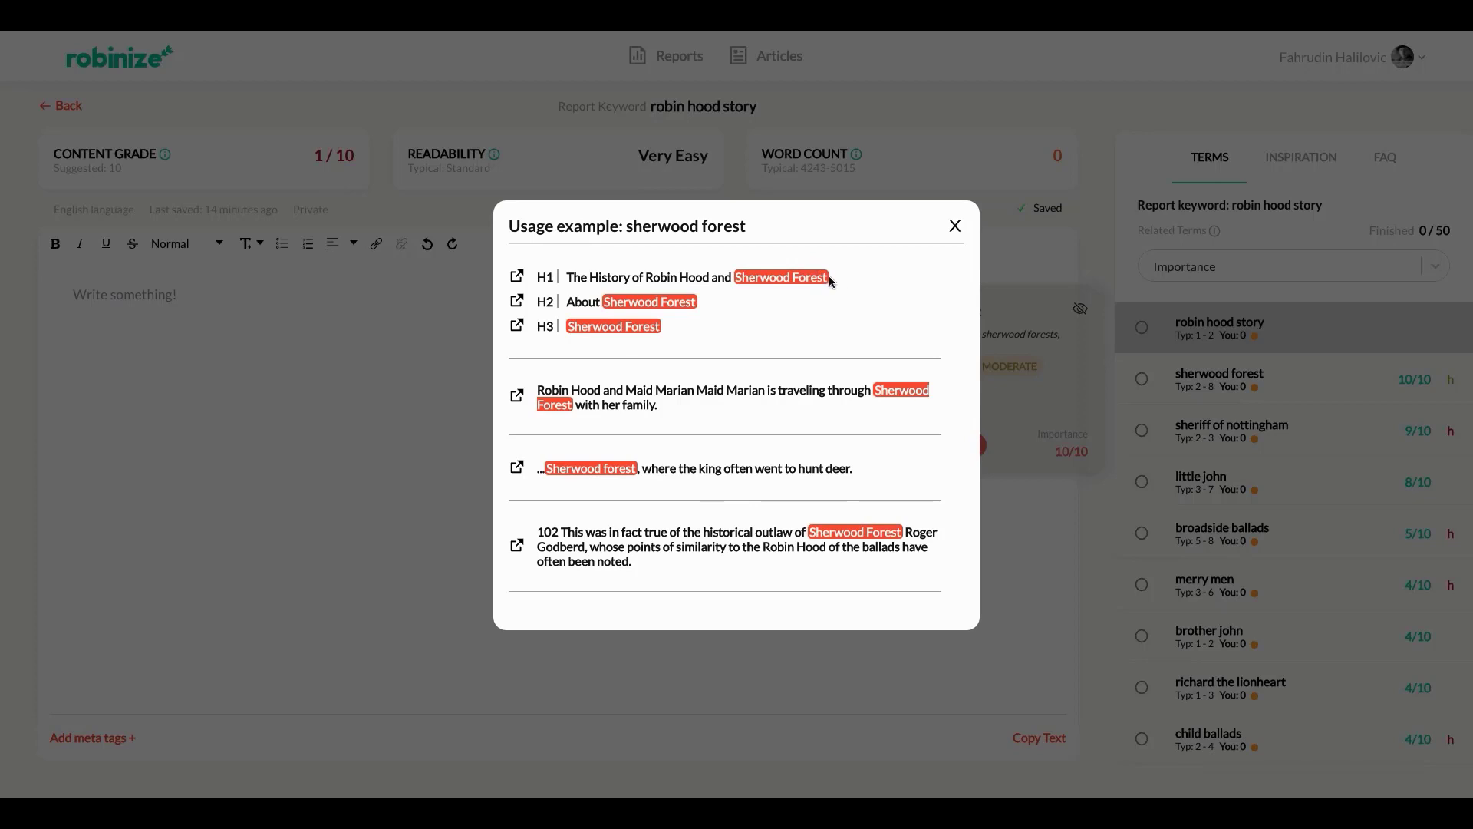
left_click(518, 280)
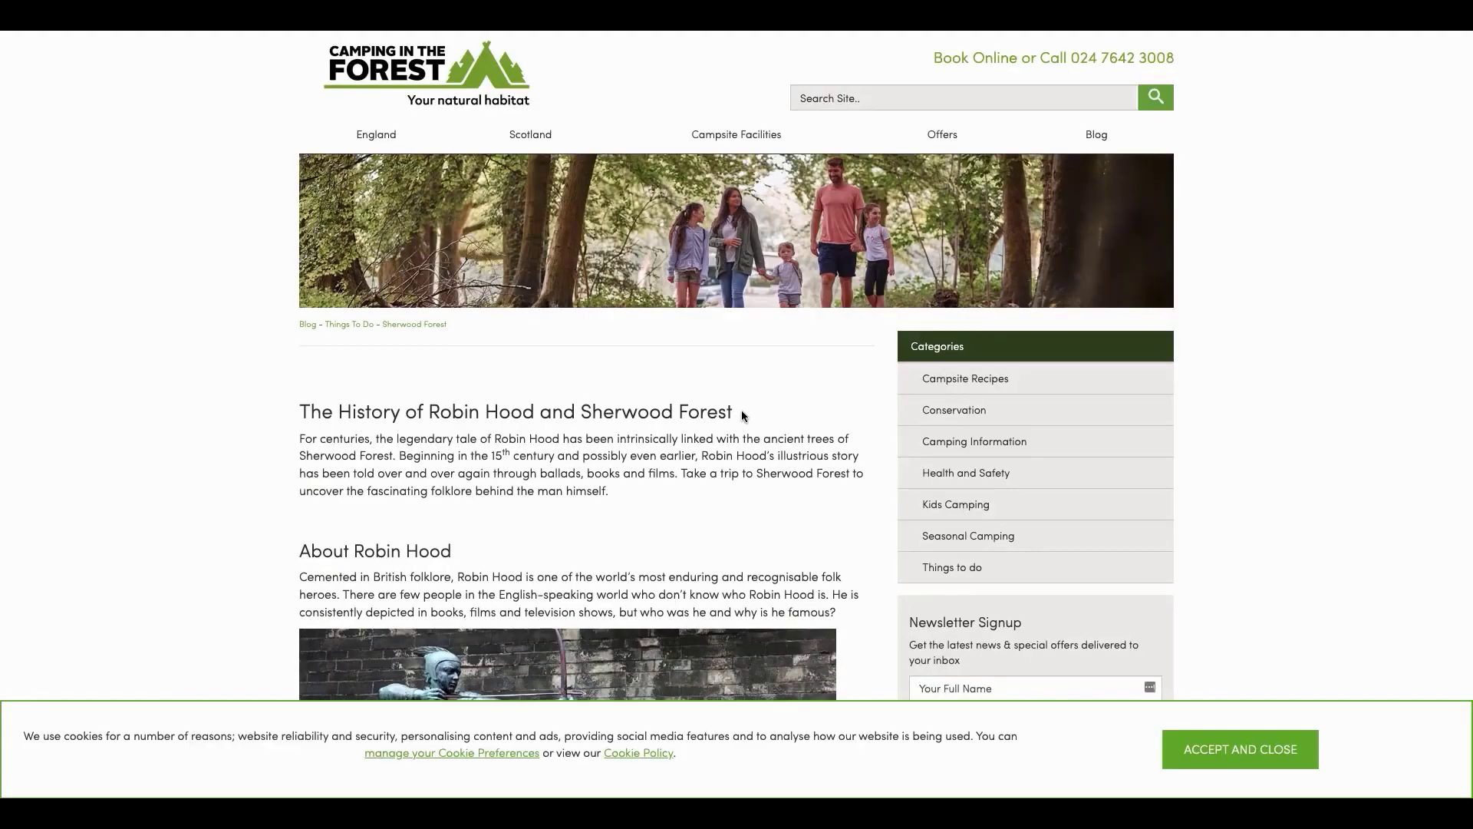
left_click_drag(738, 413, 305, 405)
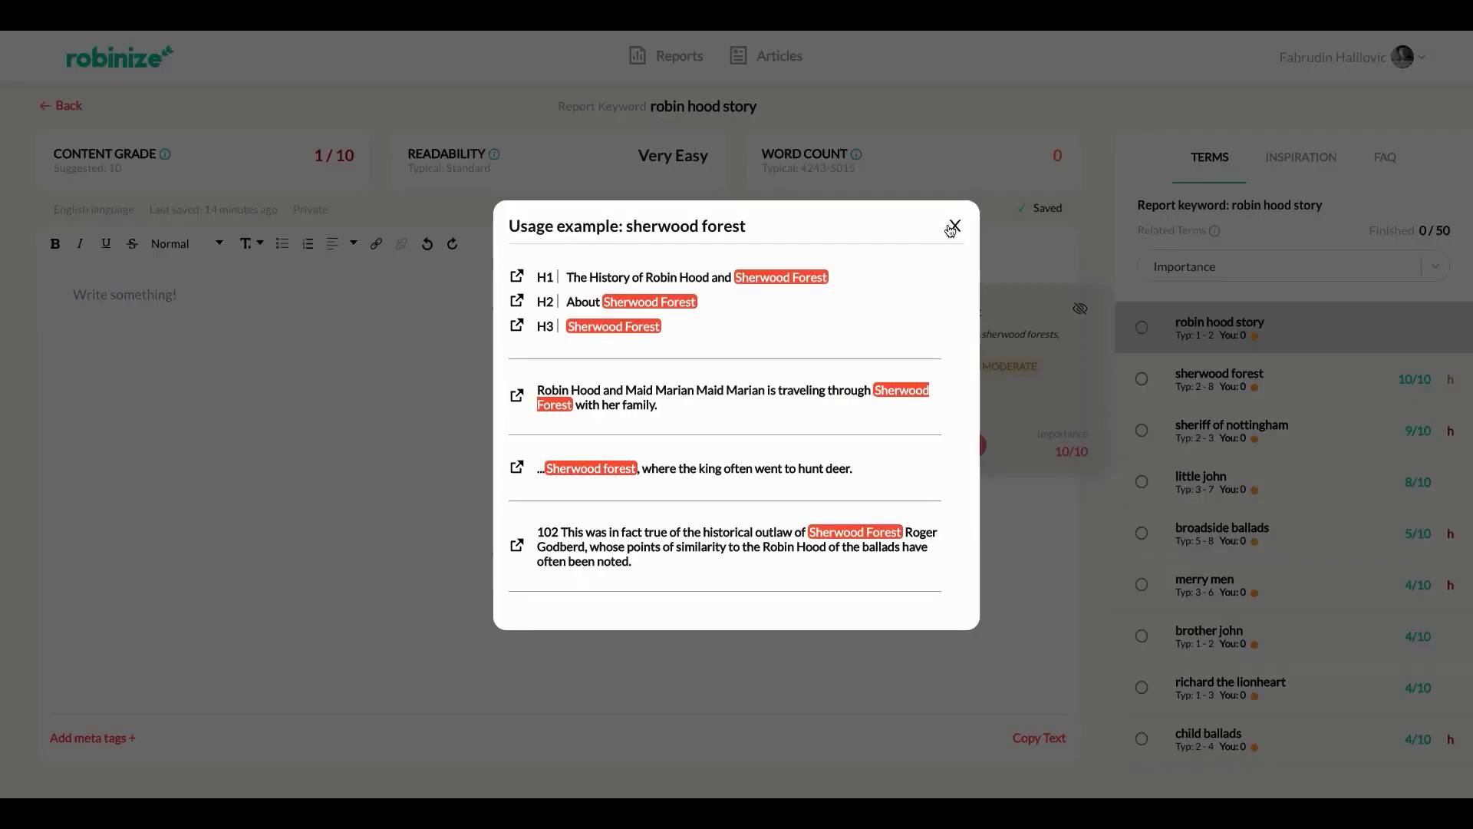
left_click(954, 226)
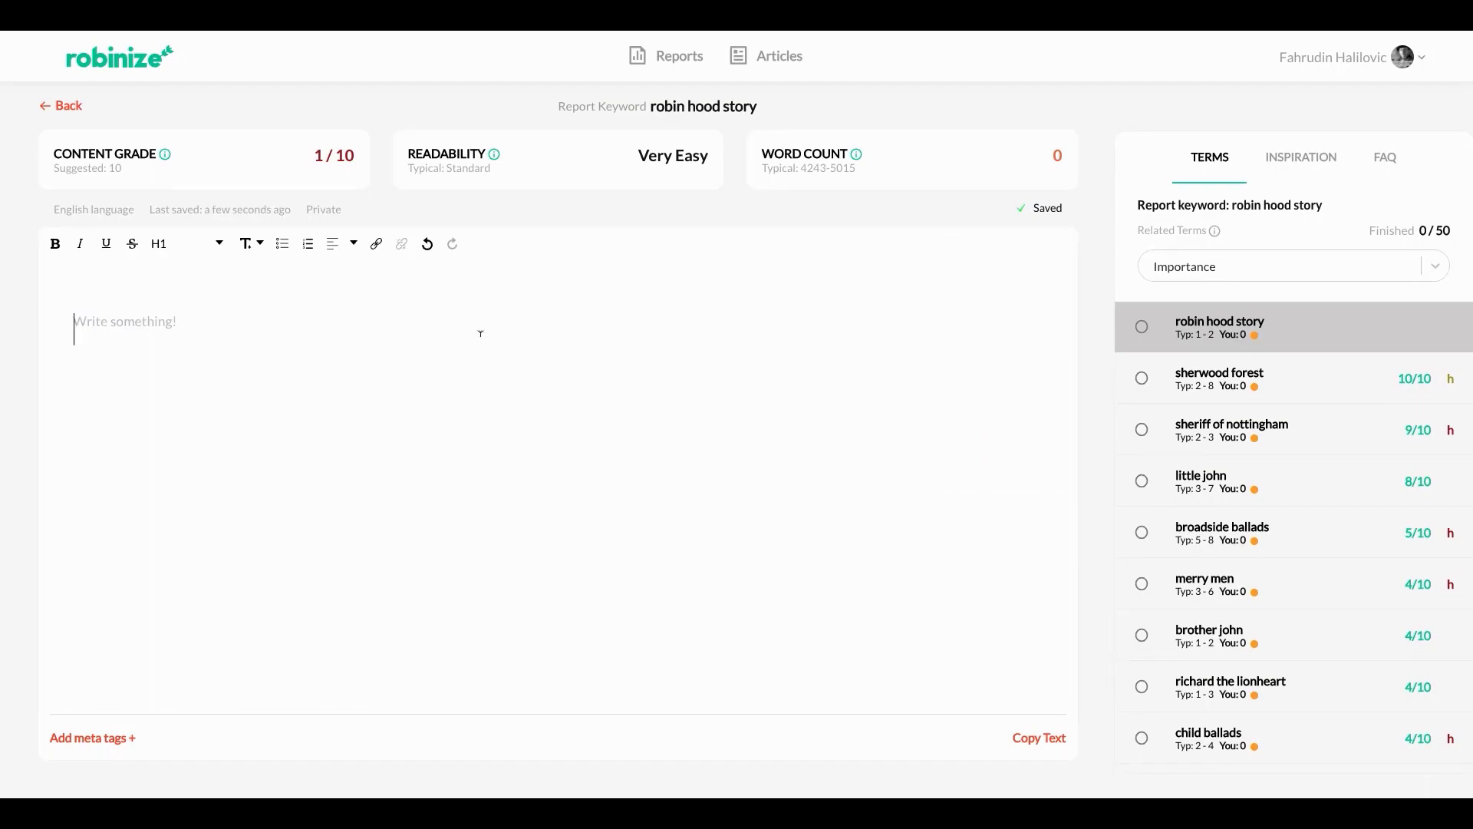
- Paste the article "Robin hood, a tale of taking from the rich and giving to the poor" into the empty editor
key("ctrl+v")
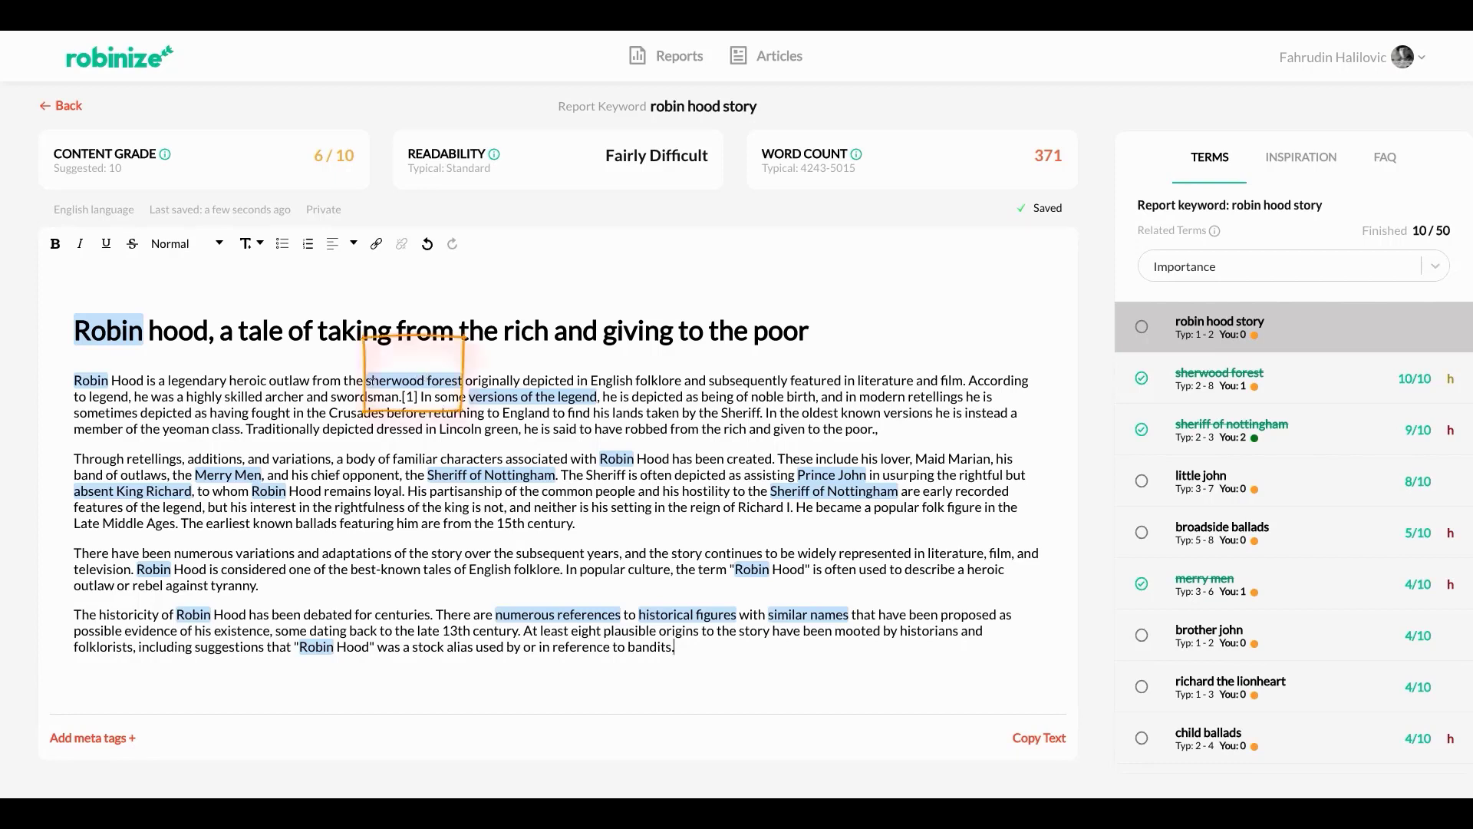
left_click(420, 380)
- Examine the article's content grade, readability and word count against their suggested and typical values
double_click(319, 156)
left_click(169, 174)
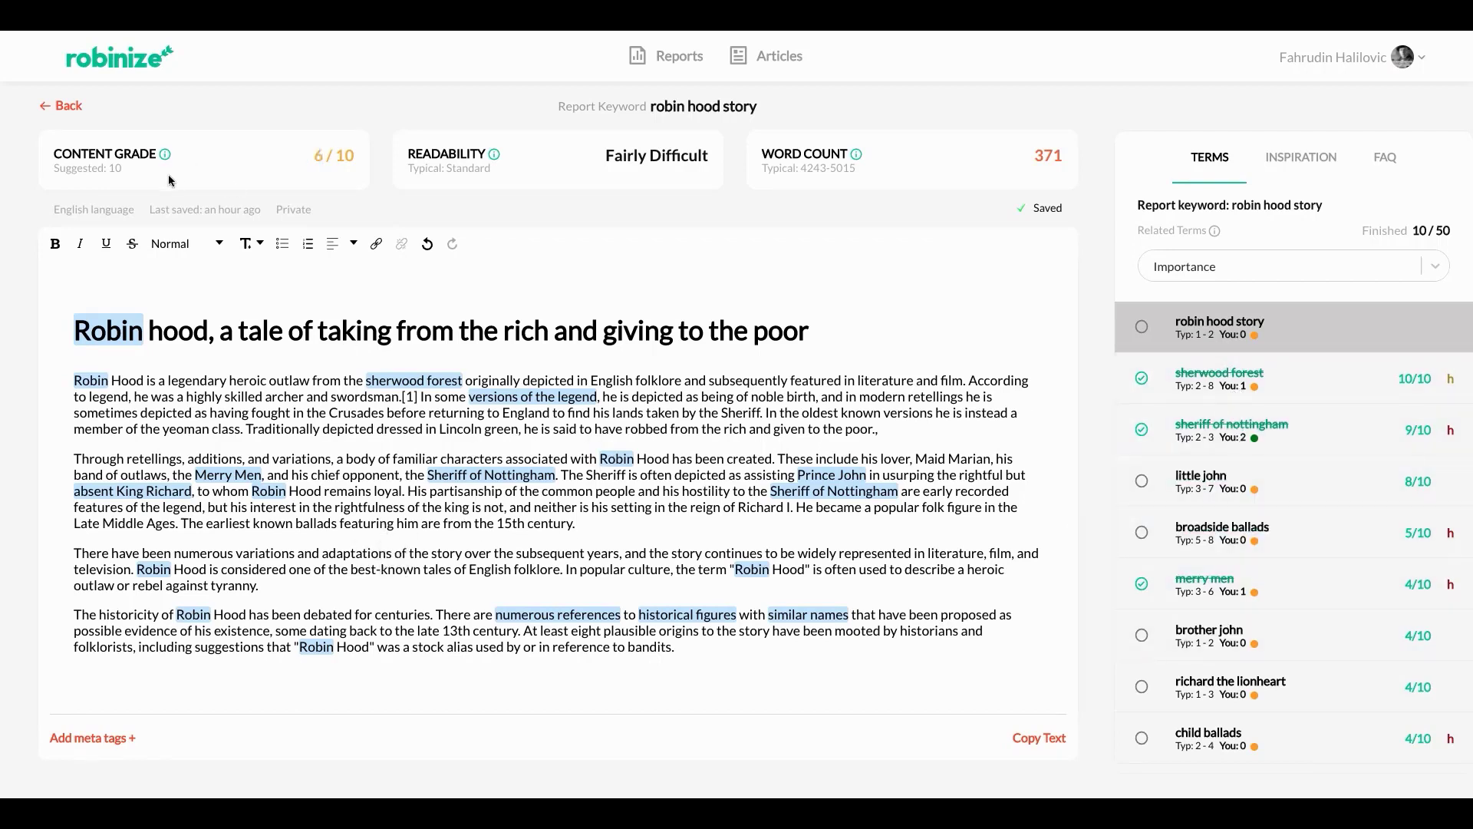
double_click(115, 168)
left_click(732, 102)
left_click_drag(605, 155, 716, 158)
left_click(715, 159)
left_click_drag(761, 153, 838, 153)
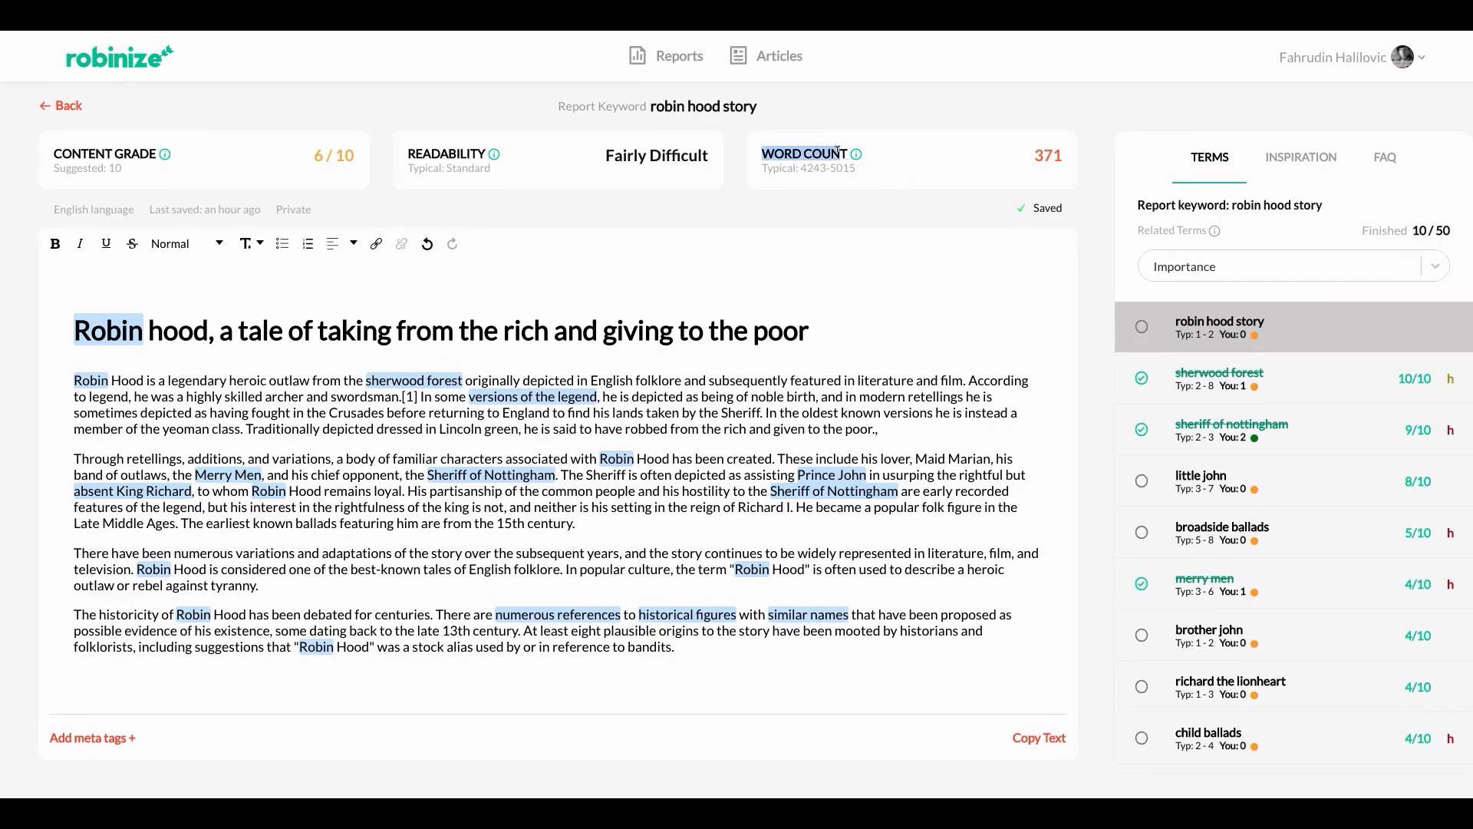
left_click(838, 153)
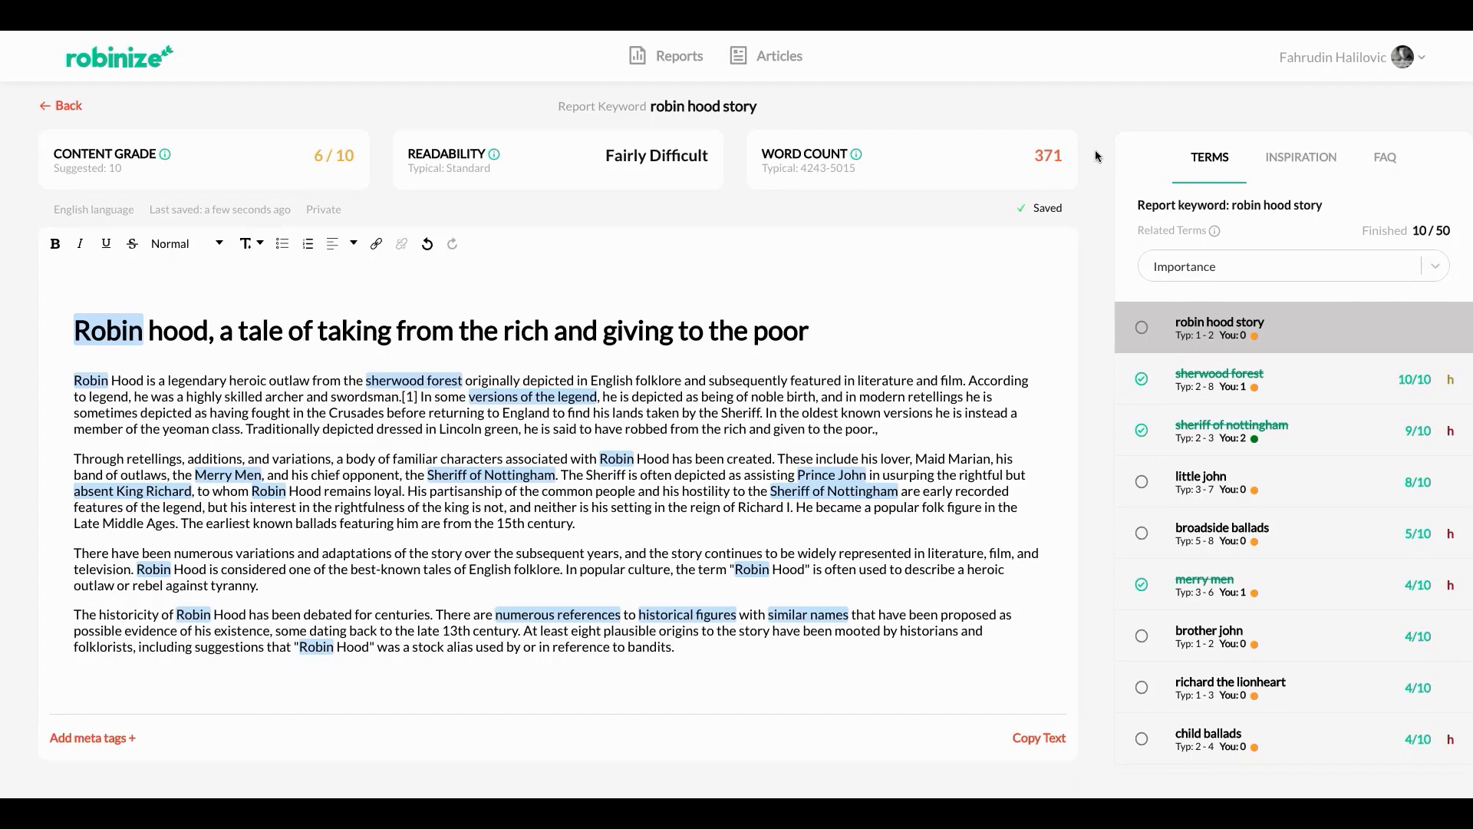
- Show the inspiration sub keywords and review them against the report keyword "robin hood story"
left_click(1294, 163)
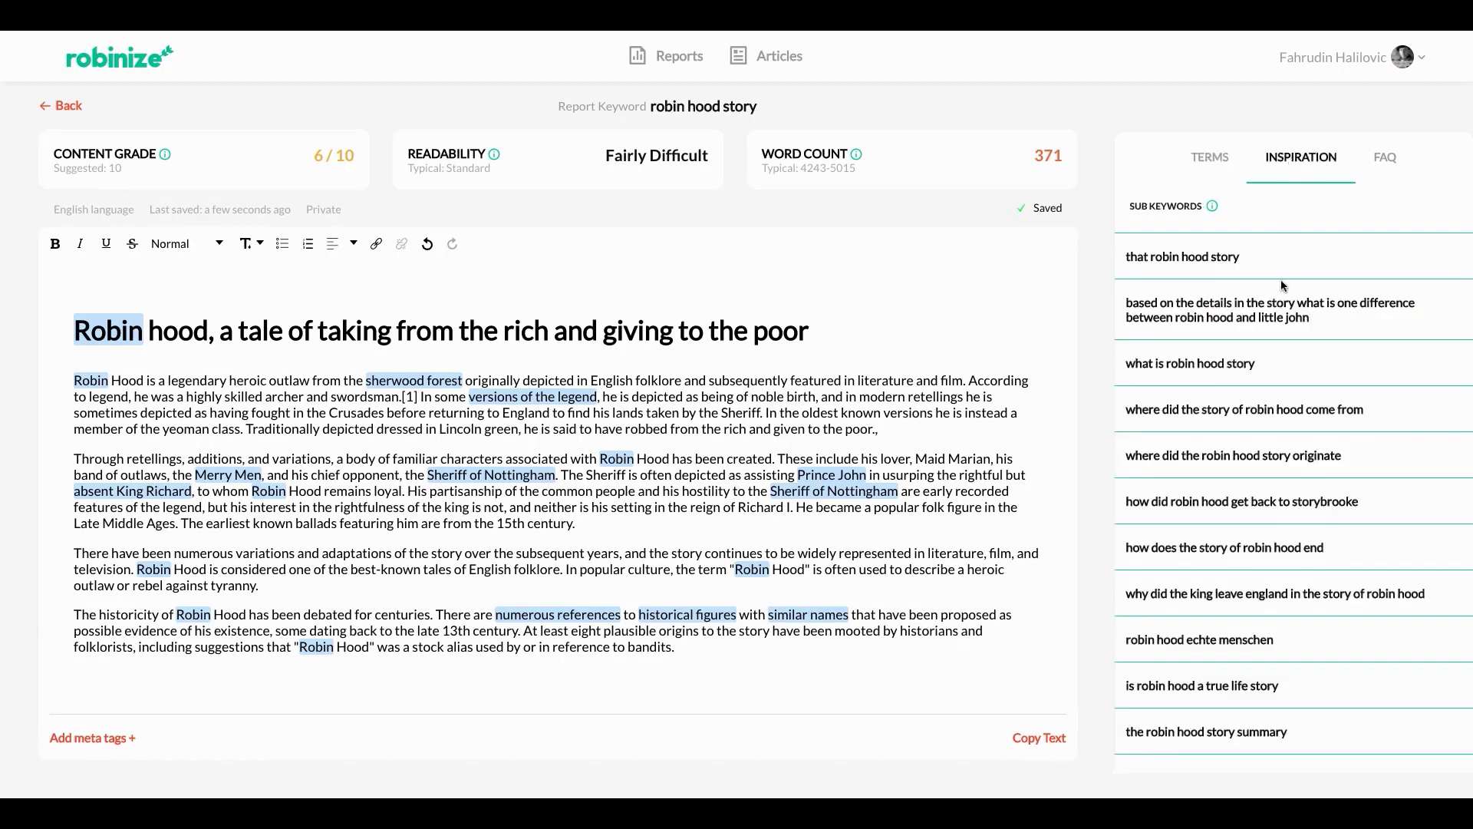
scroll(1284, 360, "down", 1)
scroll(1286, 362, "up", 1)
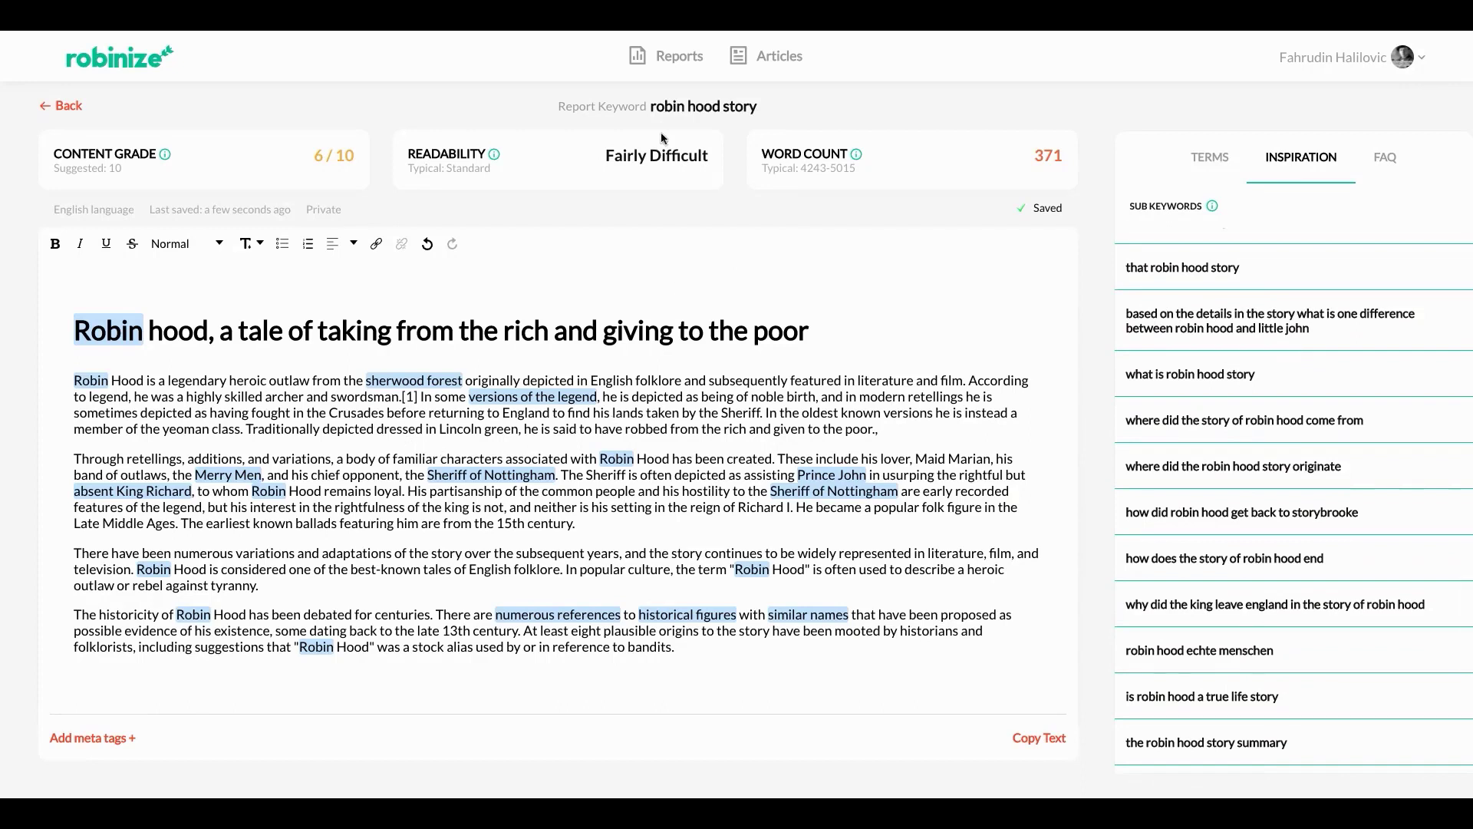
left_click_drag(652, 105, 756, 103)
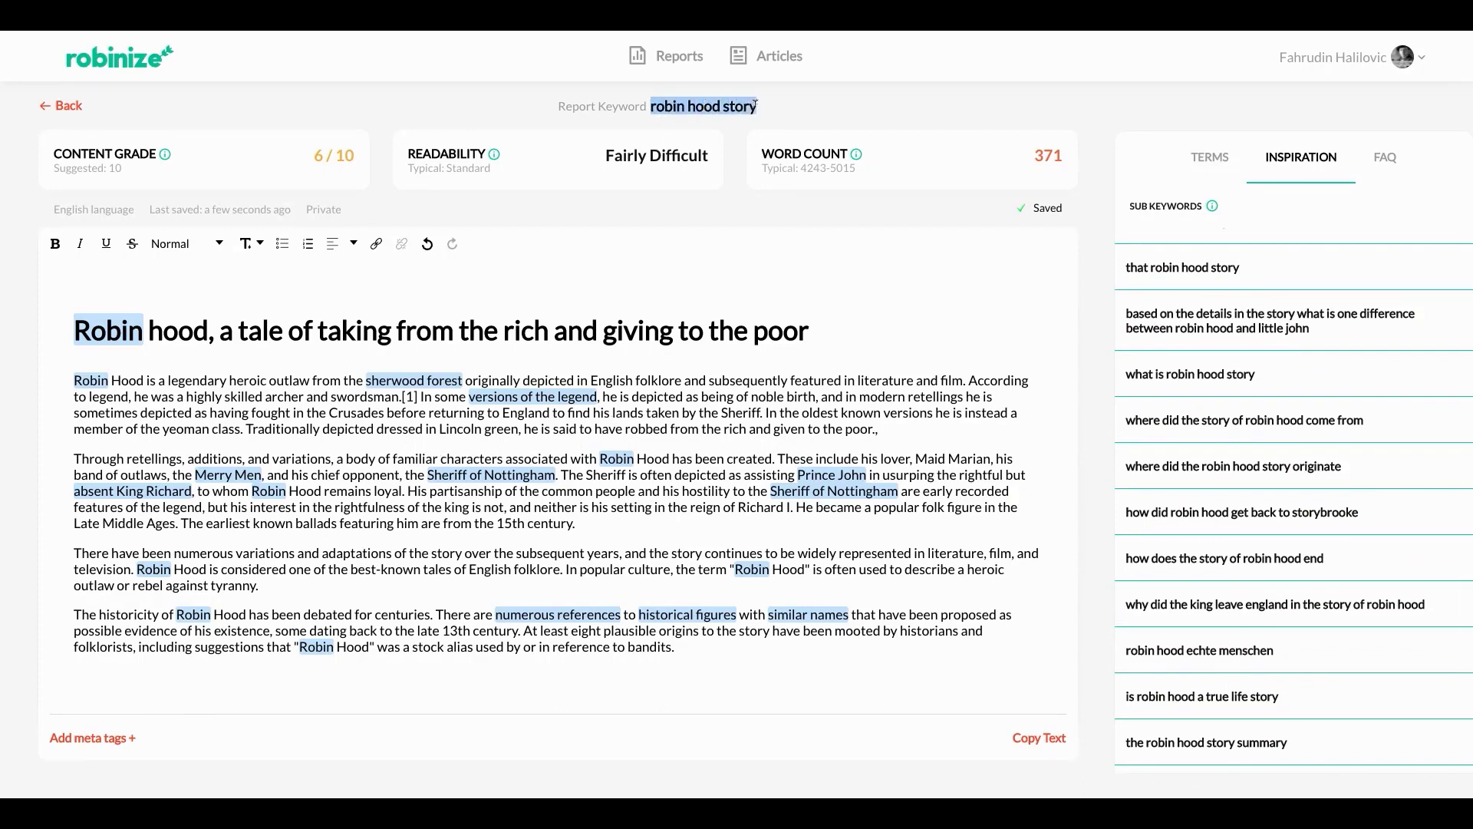
left_click(774, 110)
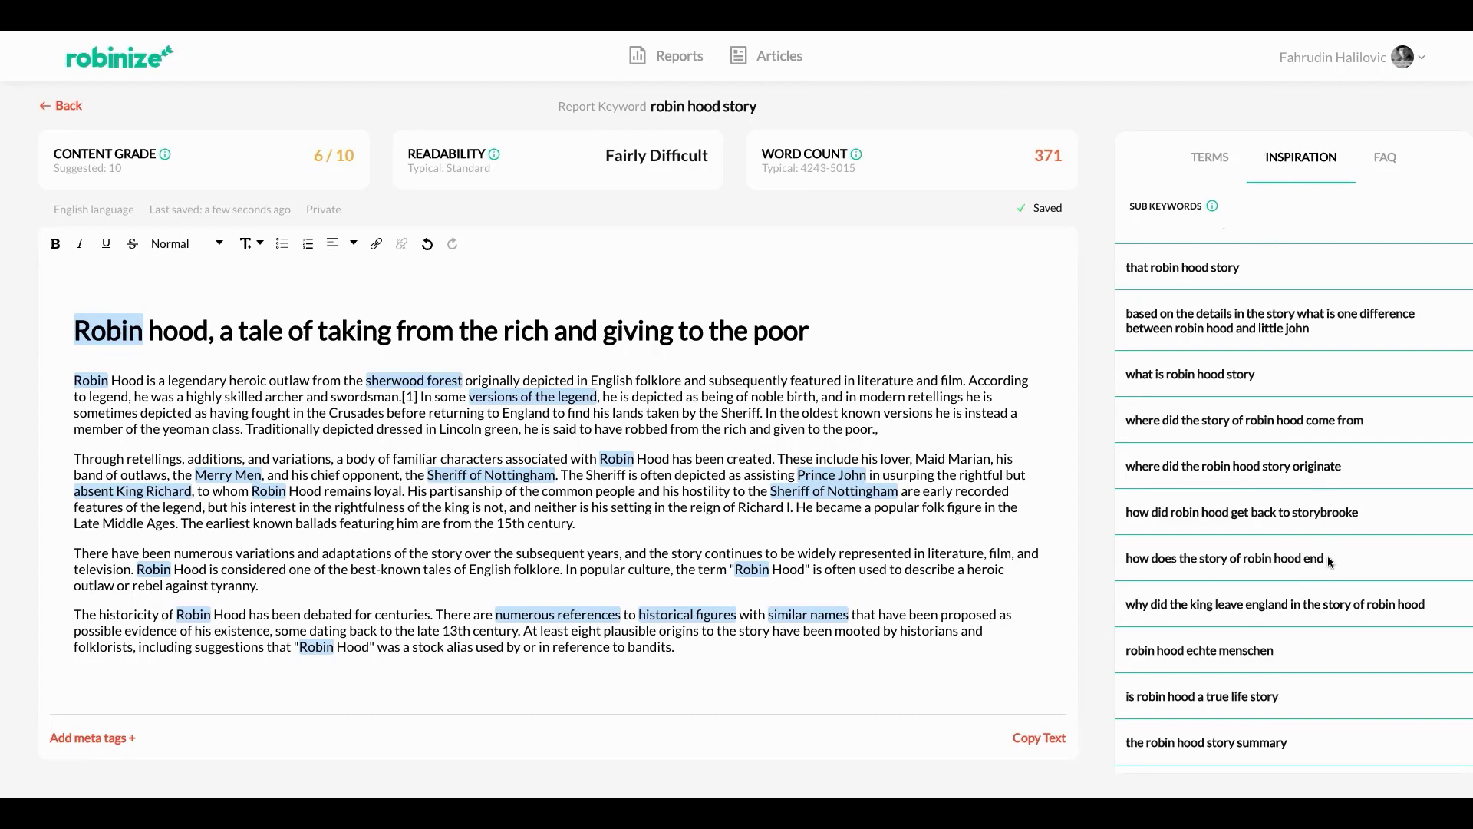
- Copy the sub keyword "how does the story of robin hood end" below the article's last paragraph and capitalize its first letter
left_click_drag(1328, 556, 1127, 558)
key("ctrl+c")
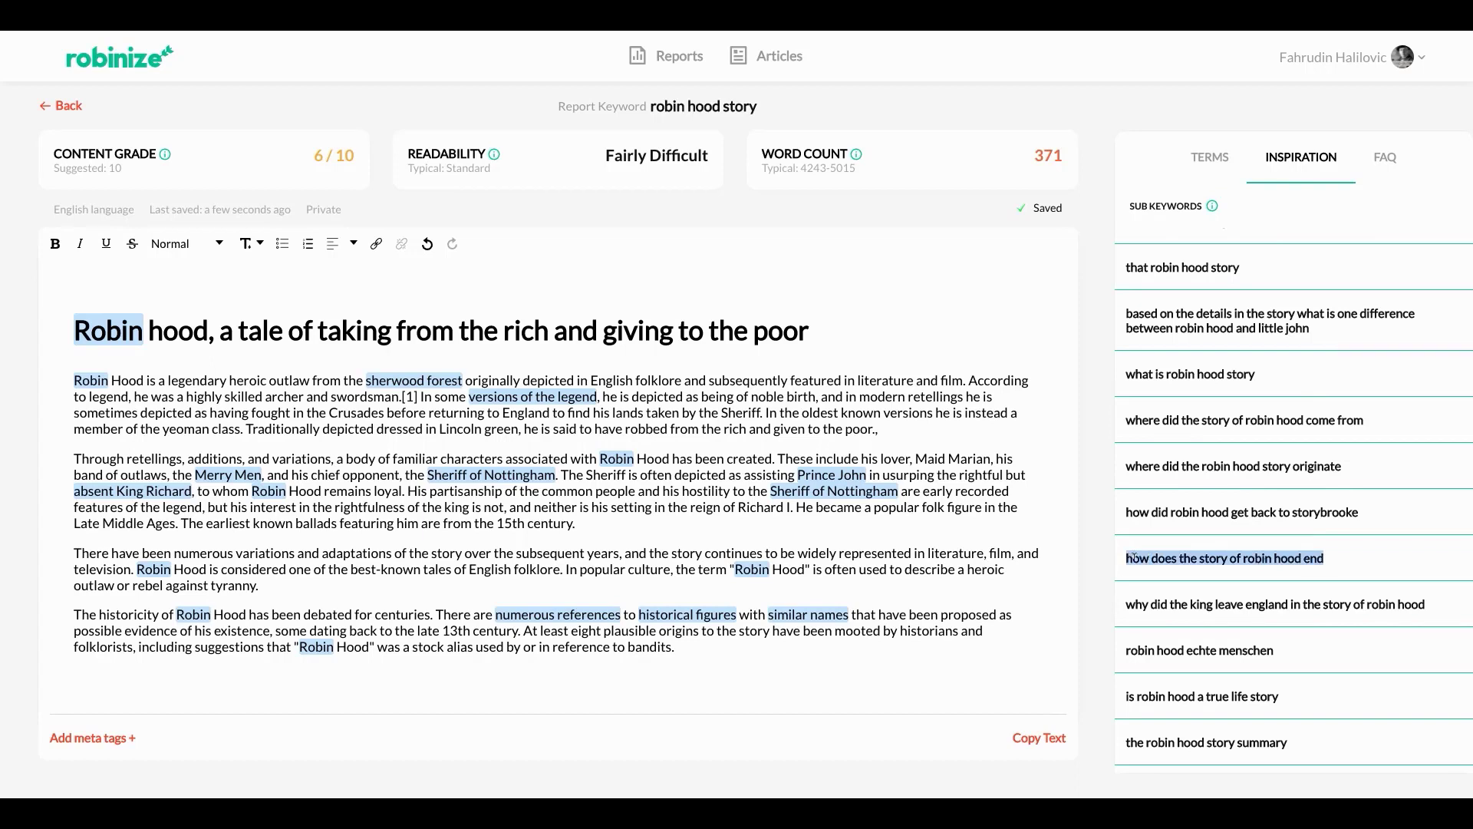
left_click(673, 673)
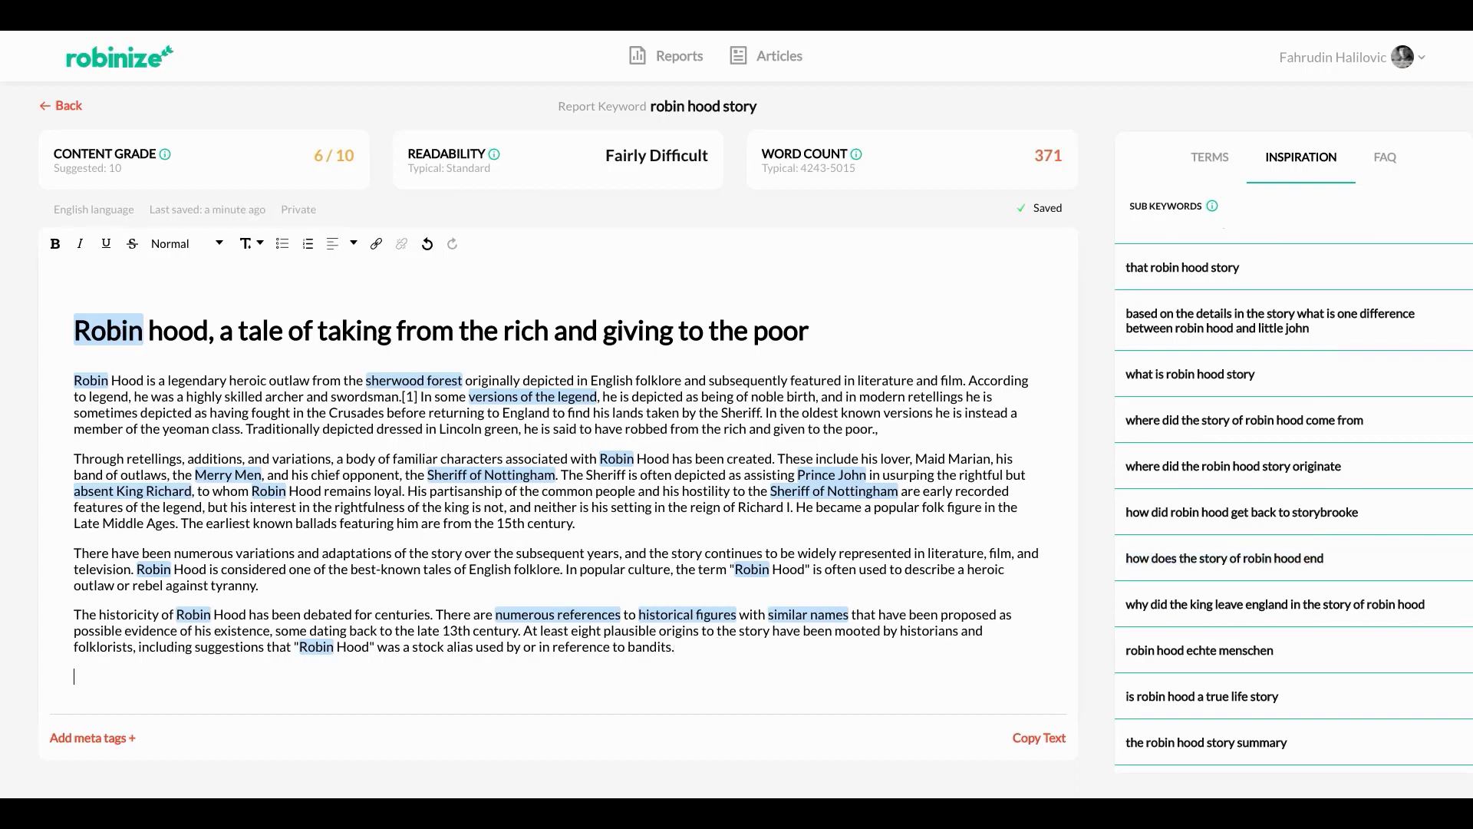
key("ctrl+v")
scroll(98, 633, "down", 1)
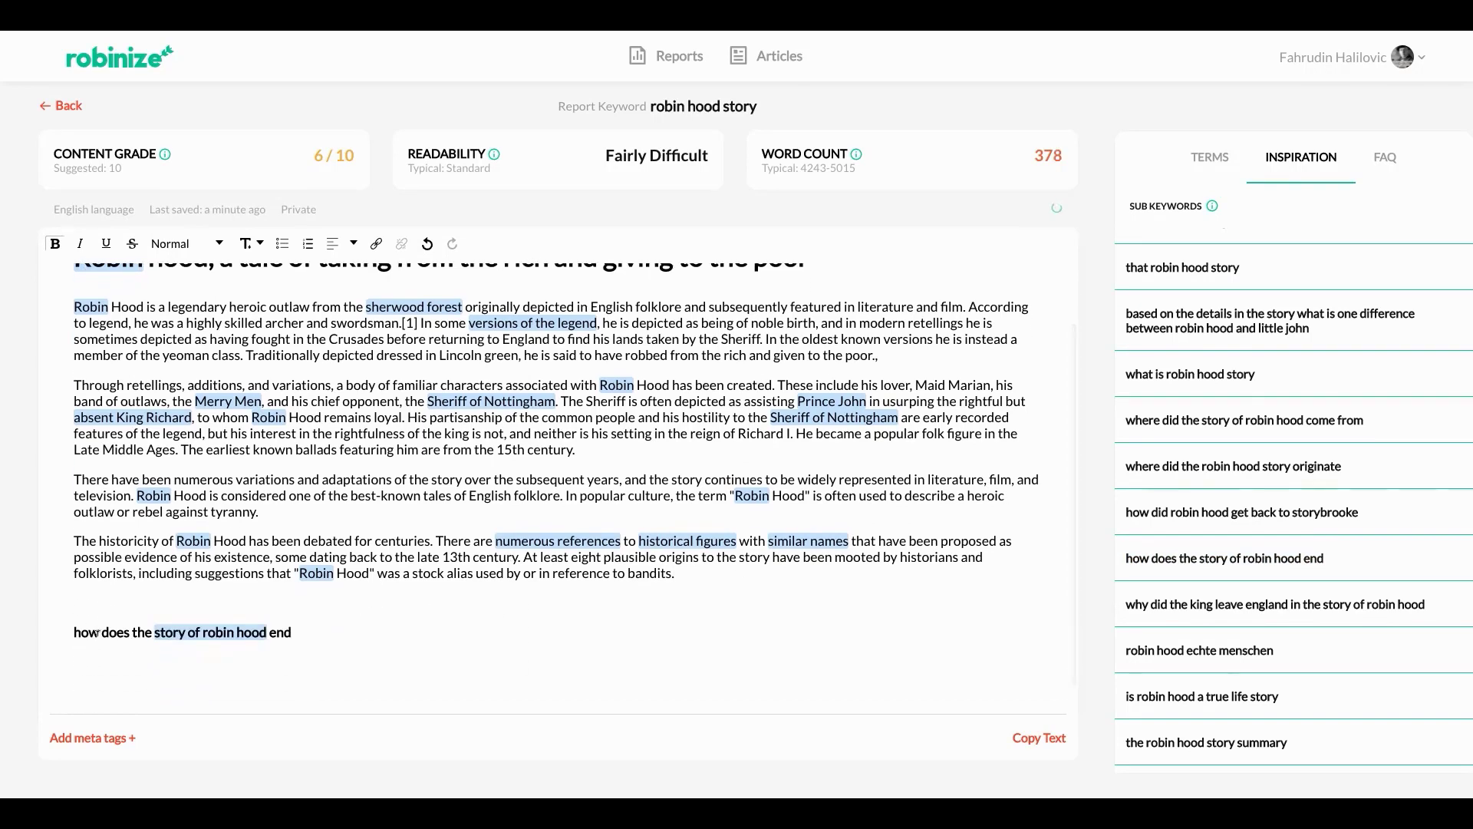
type("H")
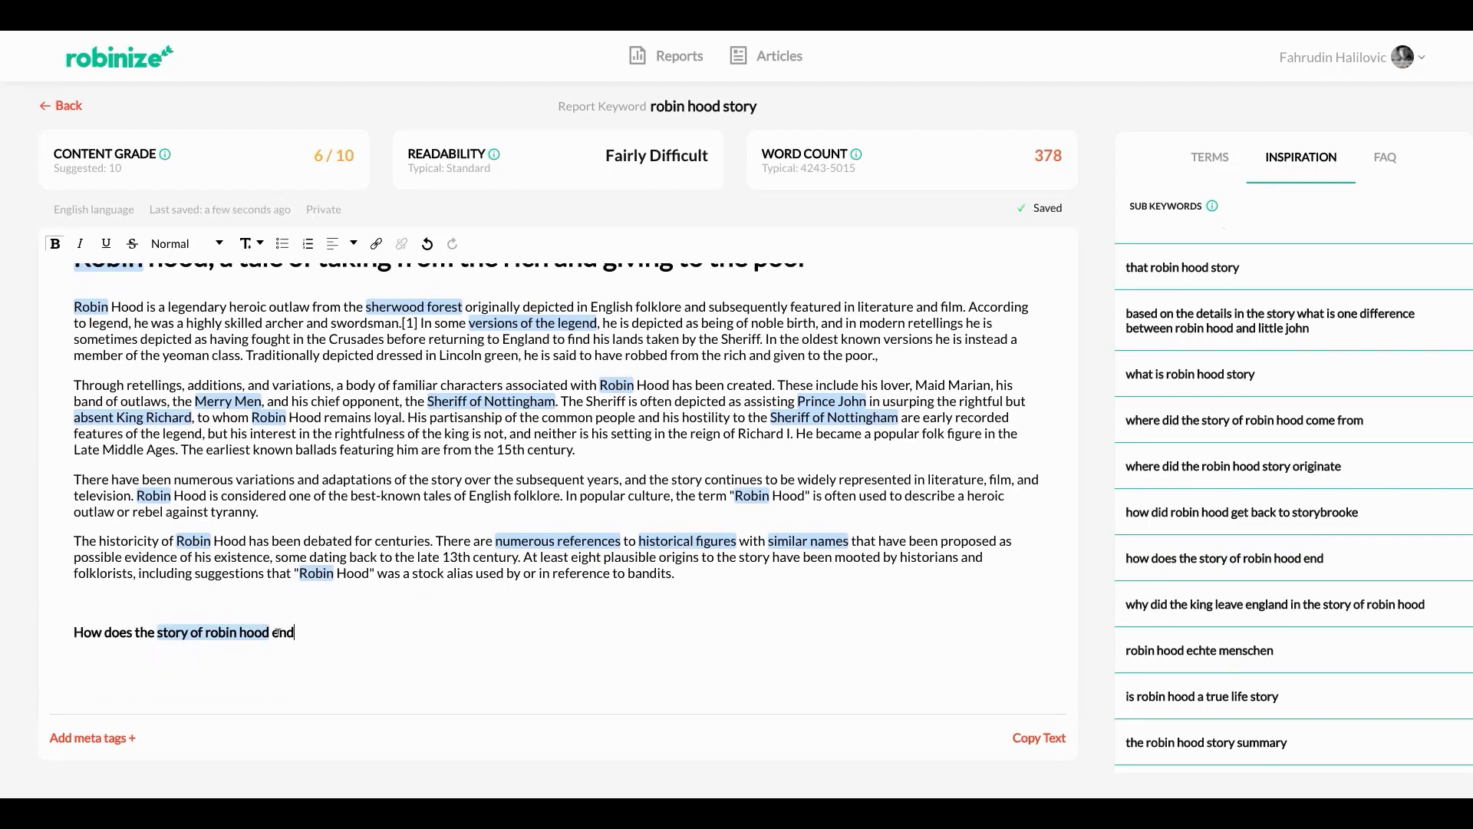
- Format the line "How does the story of robin hood end" as an H3 heading
left_click_drag(294, 632, 52, 633)
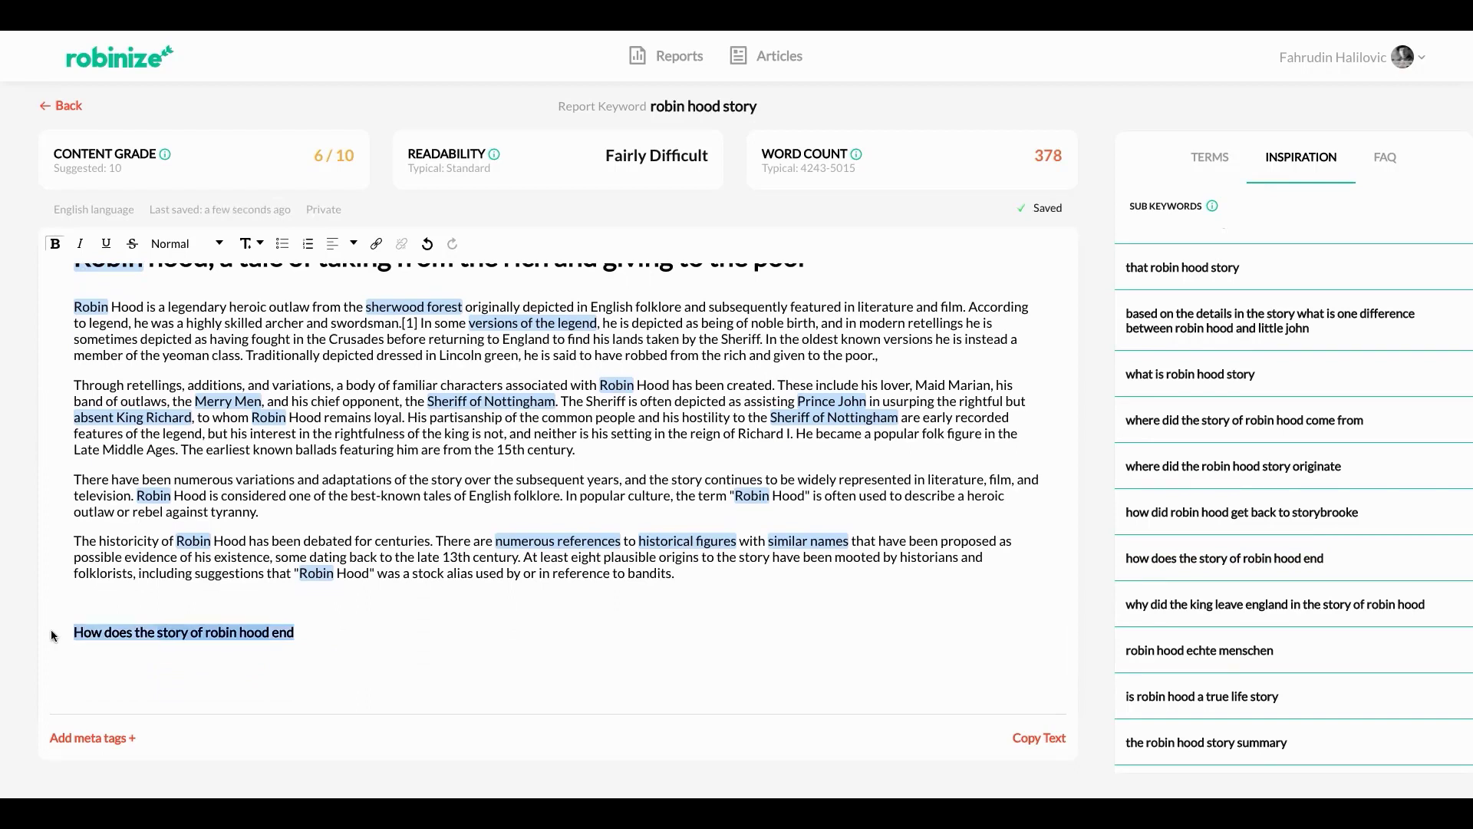
left_click(219, 243)
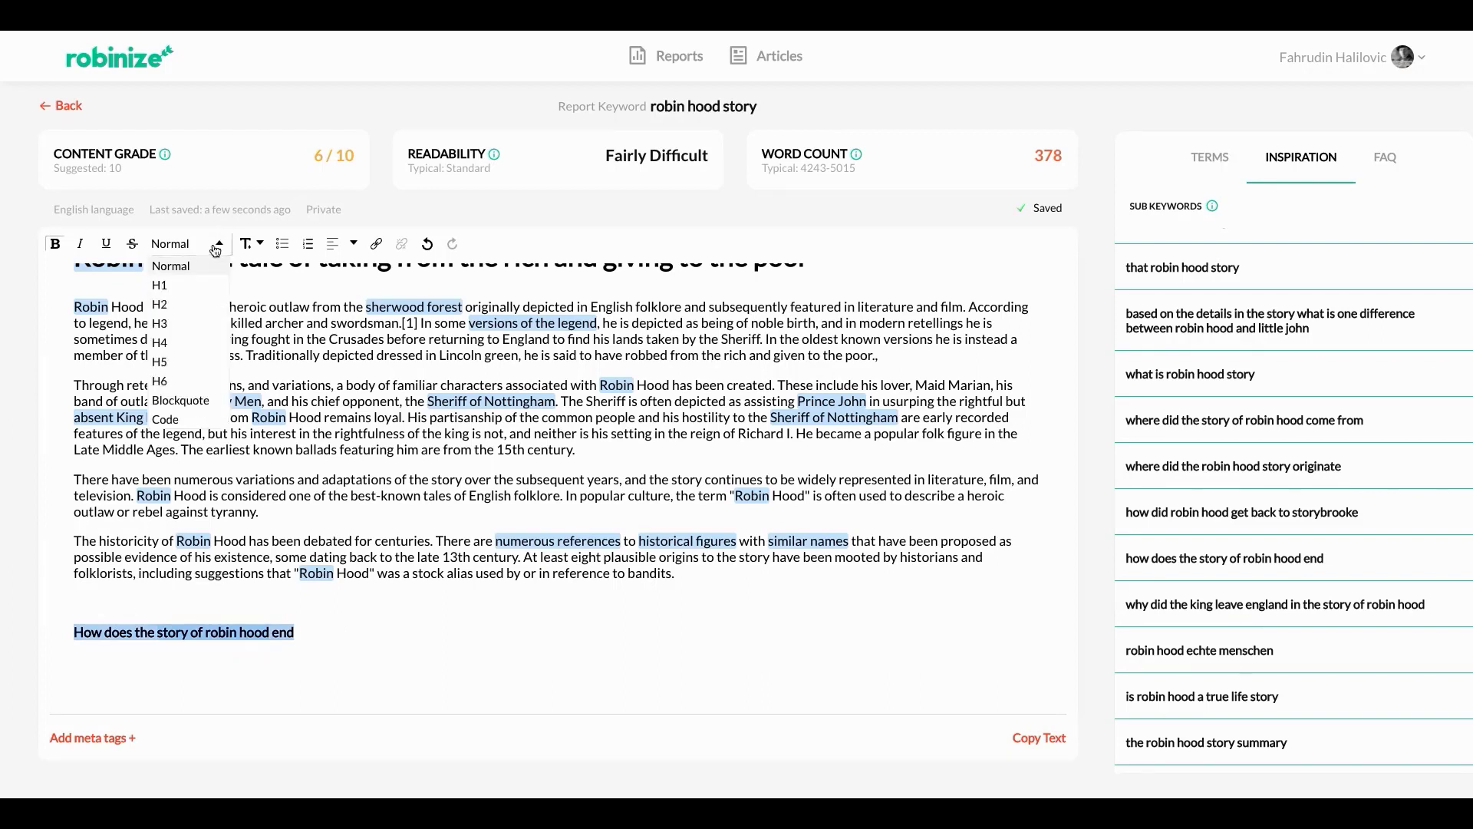
left_click(169, 323)
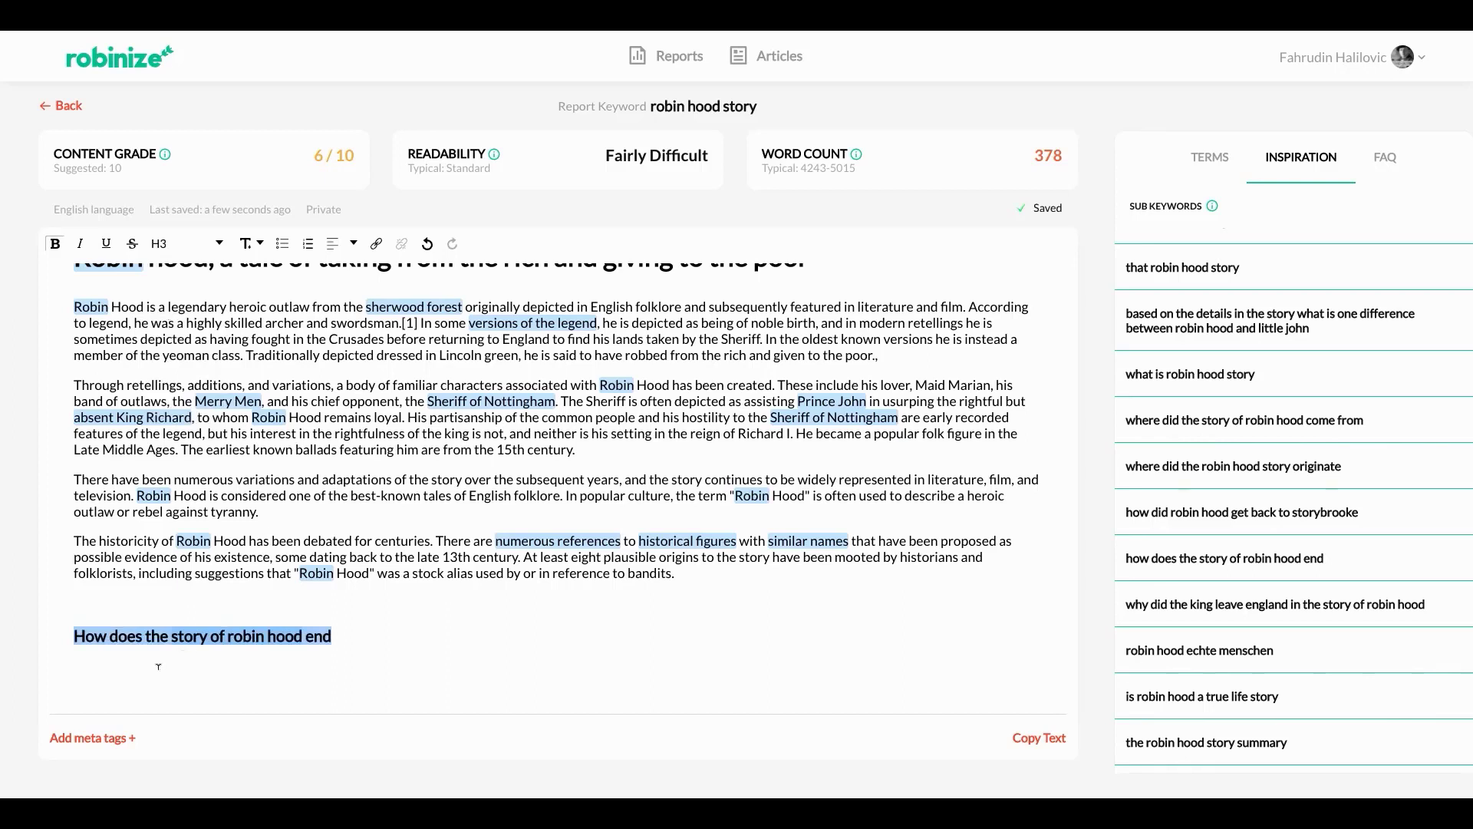
left_click(192, 665)
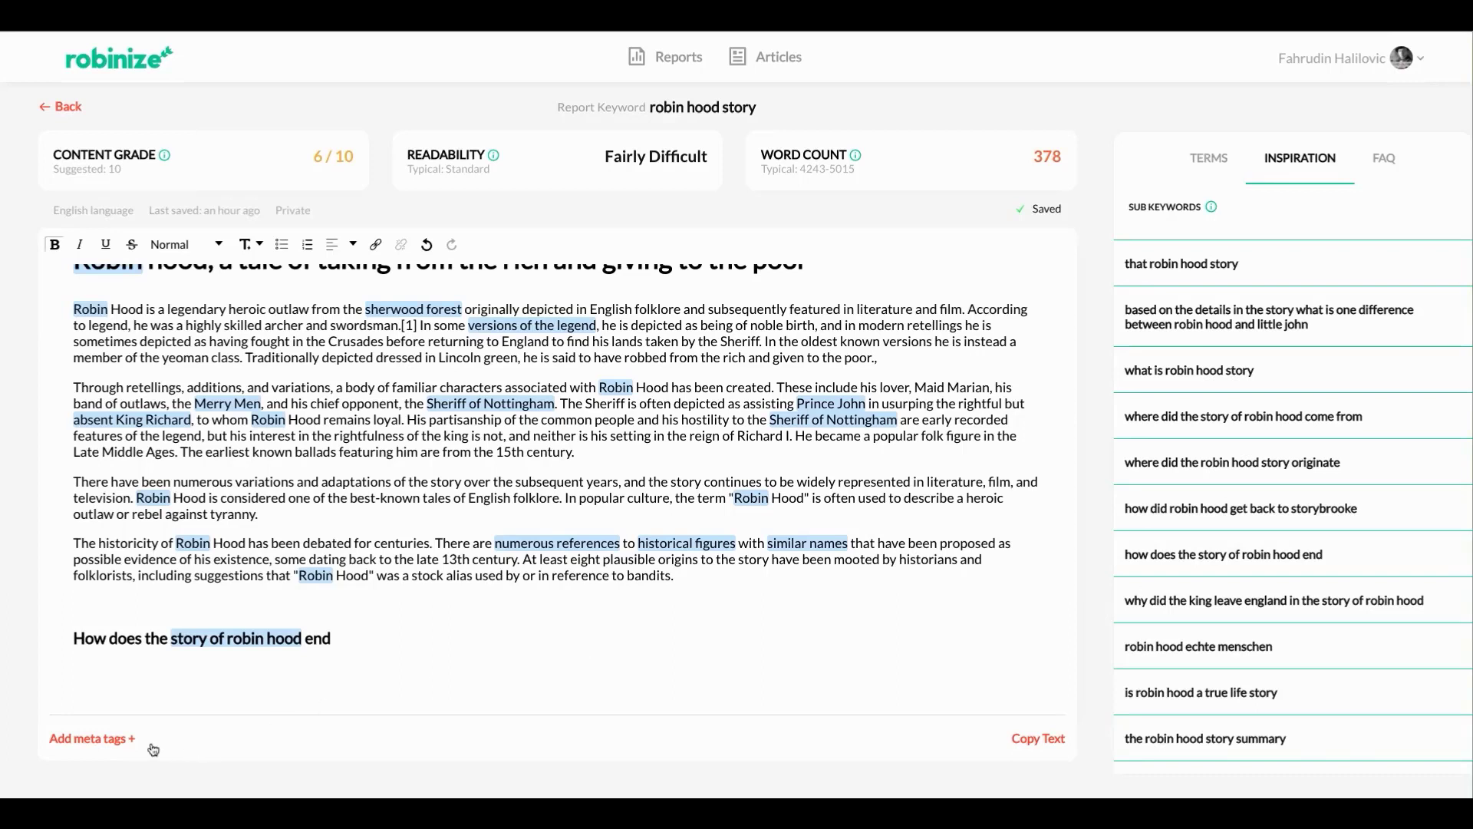
- Open the form for adding the article's meta title and description
left_click(98, 745)
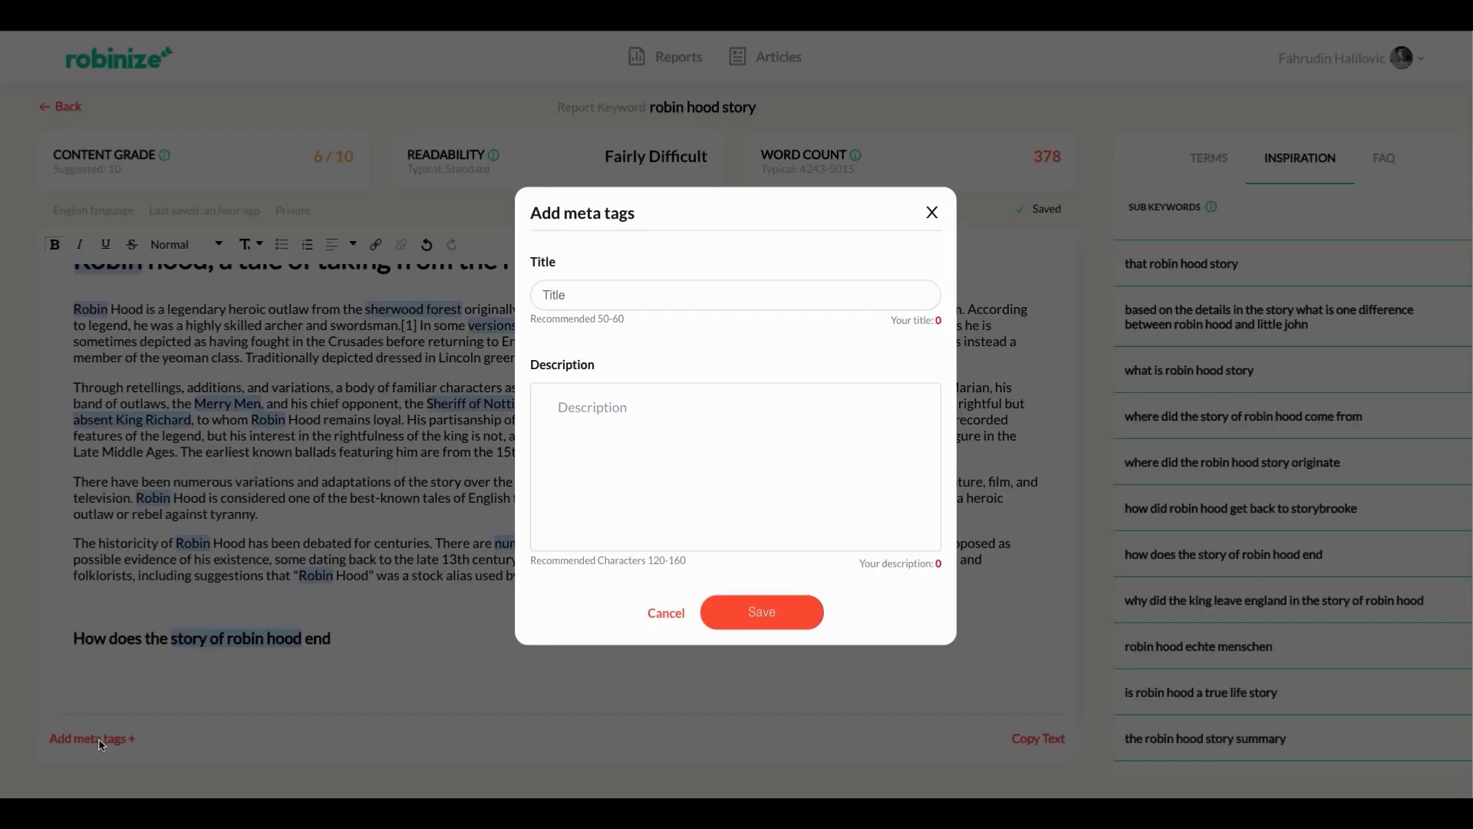